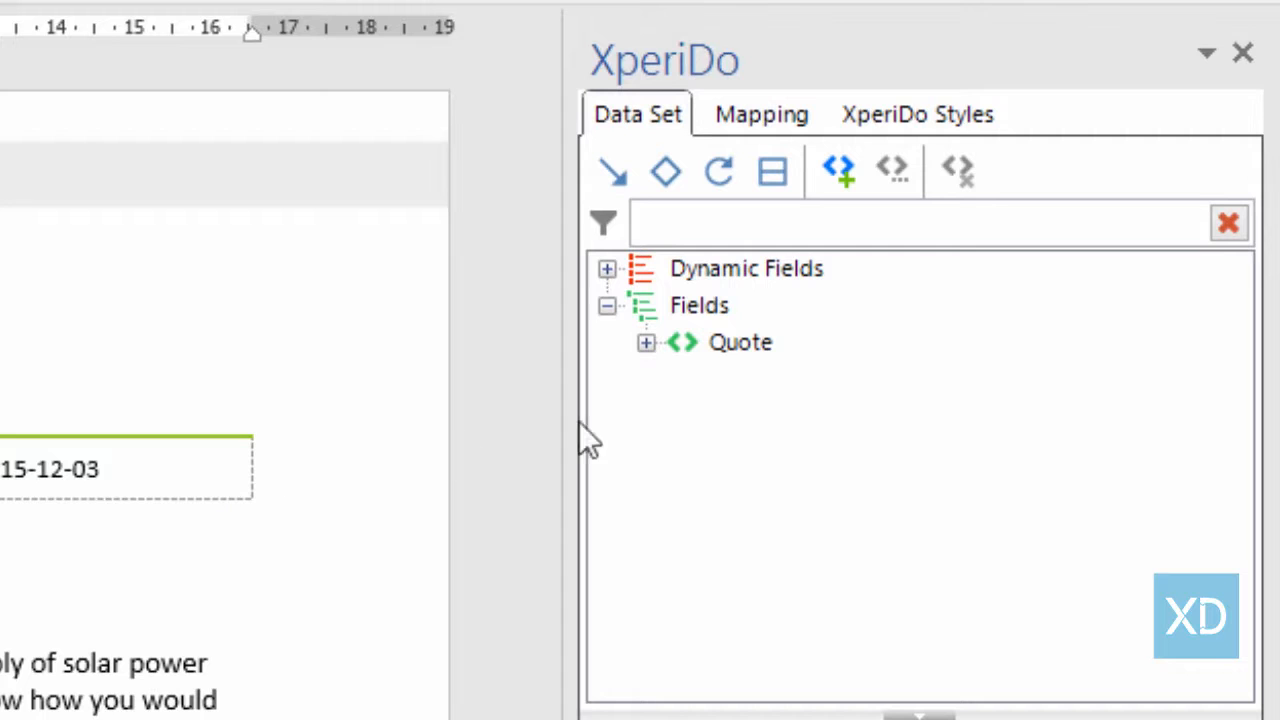
Examine the Quote fields in the template's data set, including Account under Potential Customer and Contact under Quote Contact.
{"action": "left_click", "coordinate": [646, 344]}
{"action": "left_click_drag", "start_coordinate": [1236, 322], "coordinate": [1214, 434]}
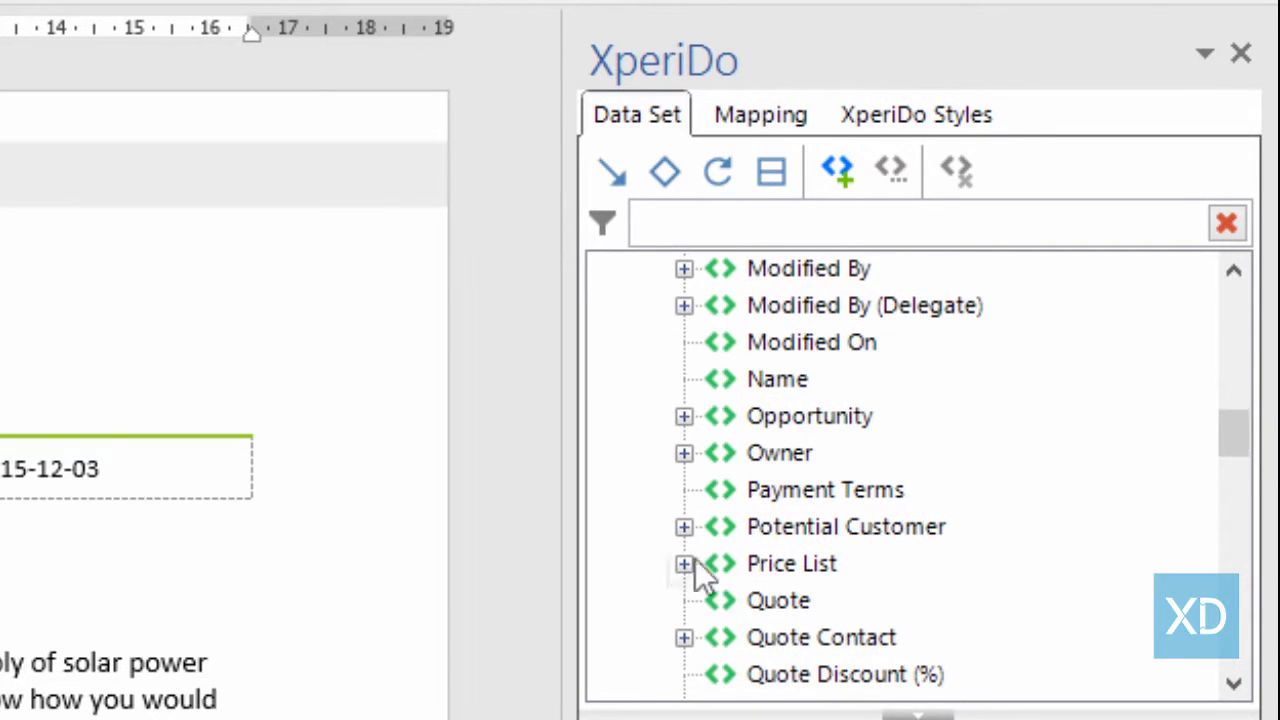
{"action": "left_click", "coordinate": [684, 527]}
{"action": "left_click", "coordinate": [724, 564]}
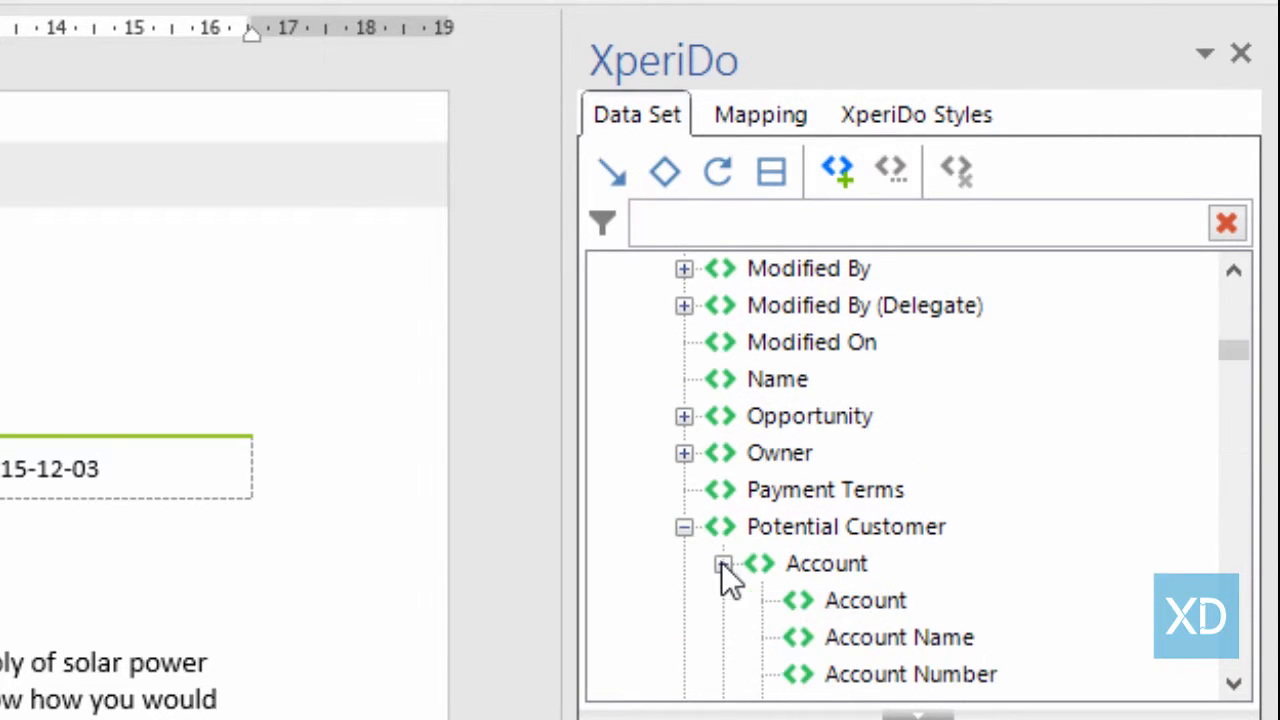
{"action": "mouse_move", "coordinate": [1236, 350]}
{"action": "left_mouse_down"}
{"action": "mouse_move", "coordinate": [1244, 376]}
{"action": "mouse_move", "coordinate": [1246, 356]}
{"action": "left_mouse_up"}
{"action": "left_click", "coordinate": [724, 453]}
{"action": "left_click", "coordinate": [684, 674]}
{"action": "left_click", "coordinate": [1234, 683]}
{"action": "left_click", "coordinate": [1234, 683]}
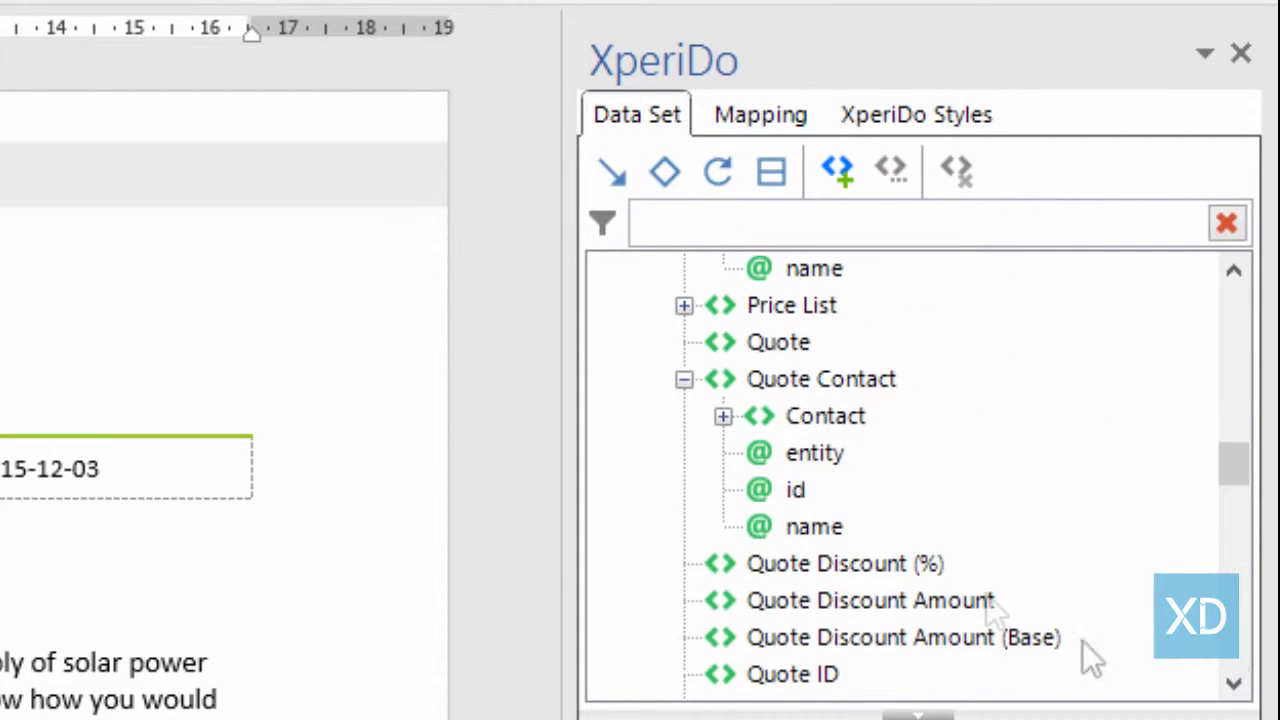
{"action": "left_click", "coordinate": [723, 417]}
{"action": "left_click", "coordinate": [723, 417]}
{"action": "left_click", "coordinate": [684, 380]}
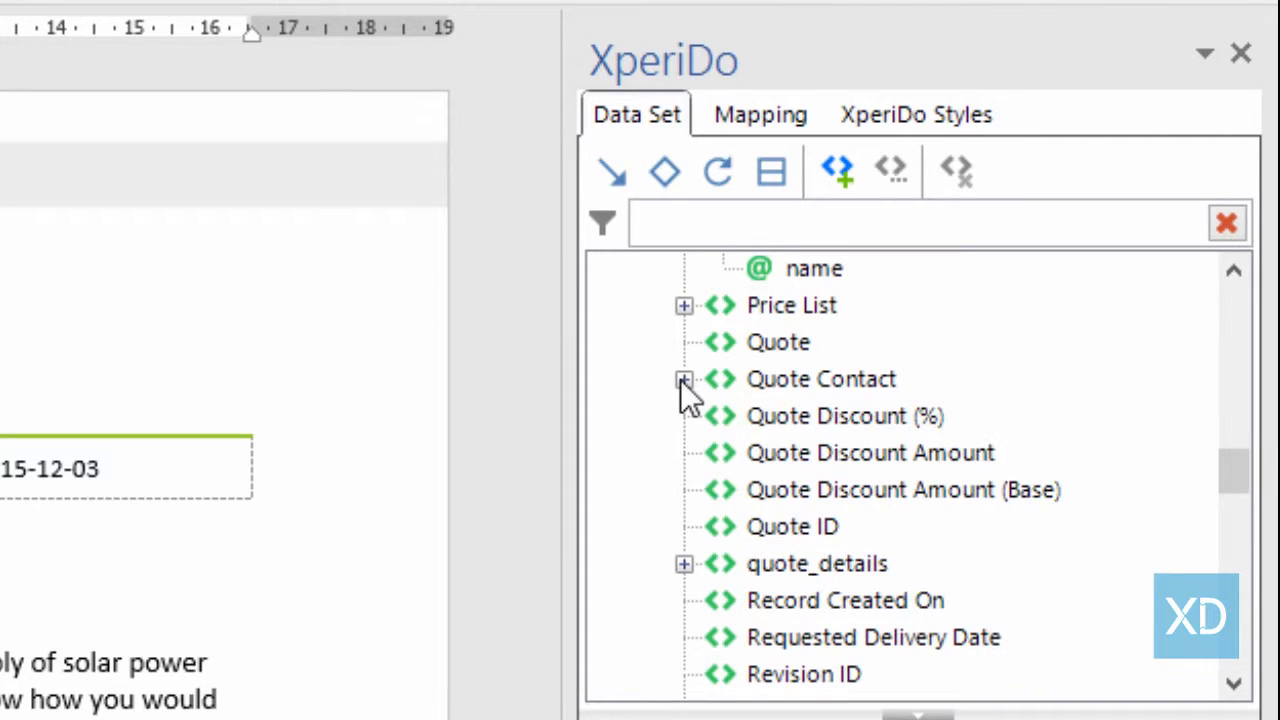
Examine the quote_details fields in the data set, including QuoteDetail and the Product under its Existing Product field.
{"action": "left_click", "coordinate": [685, 564]}
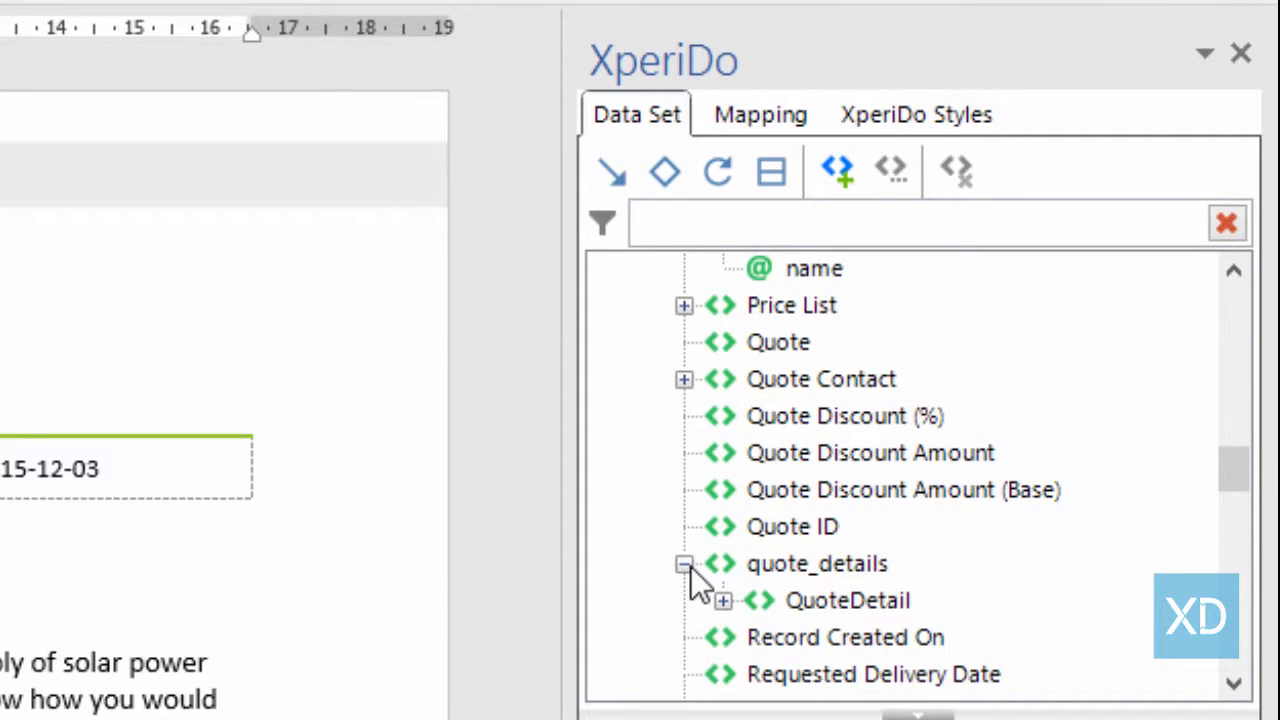
{"action": "left_click", "coordinate": [723, 600]}
{"action": "left_click_drag", "start_coordinate": [1234, 406], "coordinate": [1240, 447]}
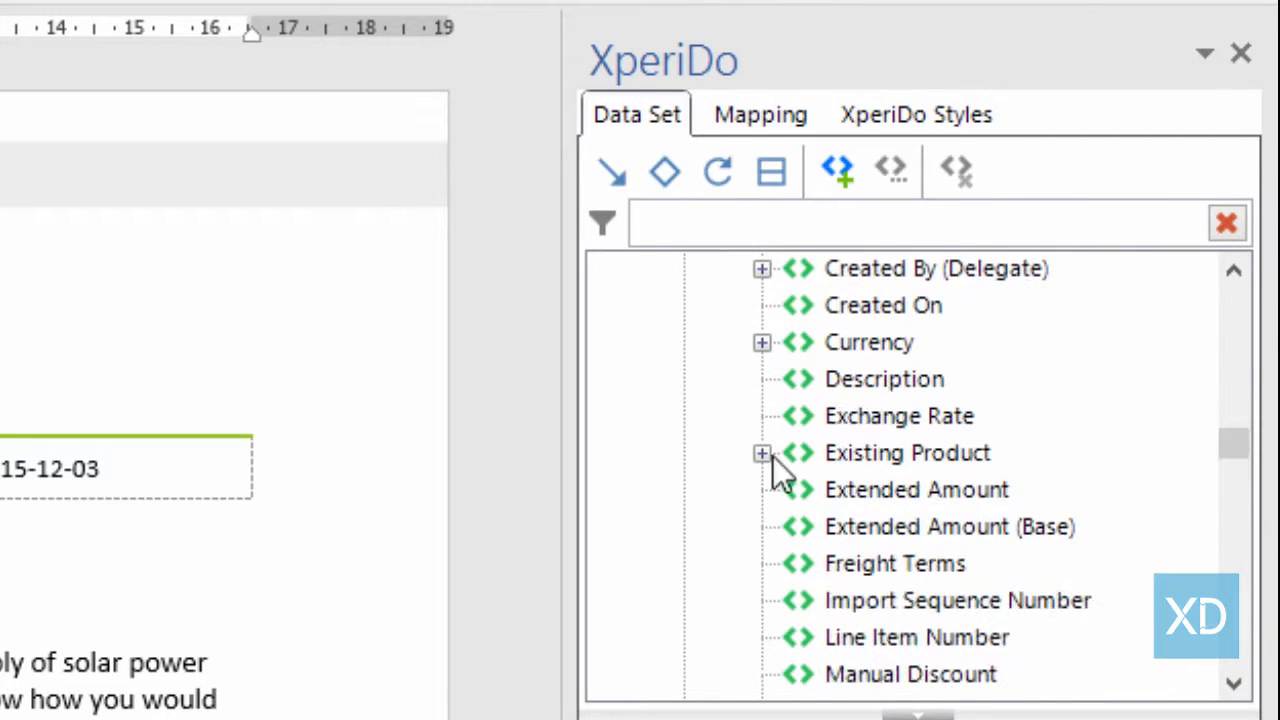
{"action": "left_click", "coordinate": [762, 453]}
{"action": "left_click", "coordinate": [801, 600]}
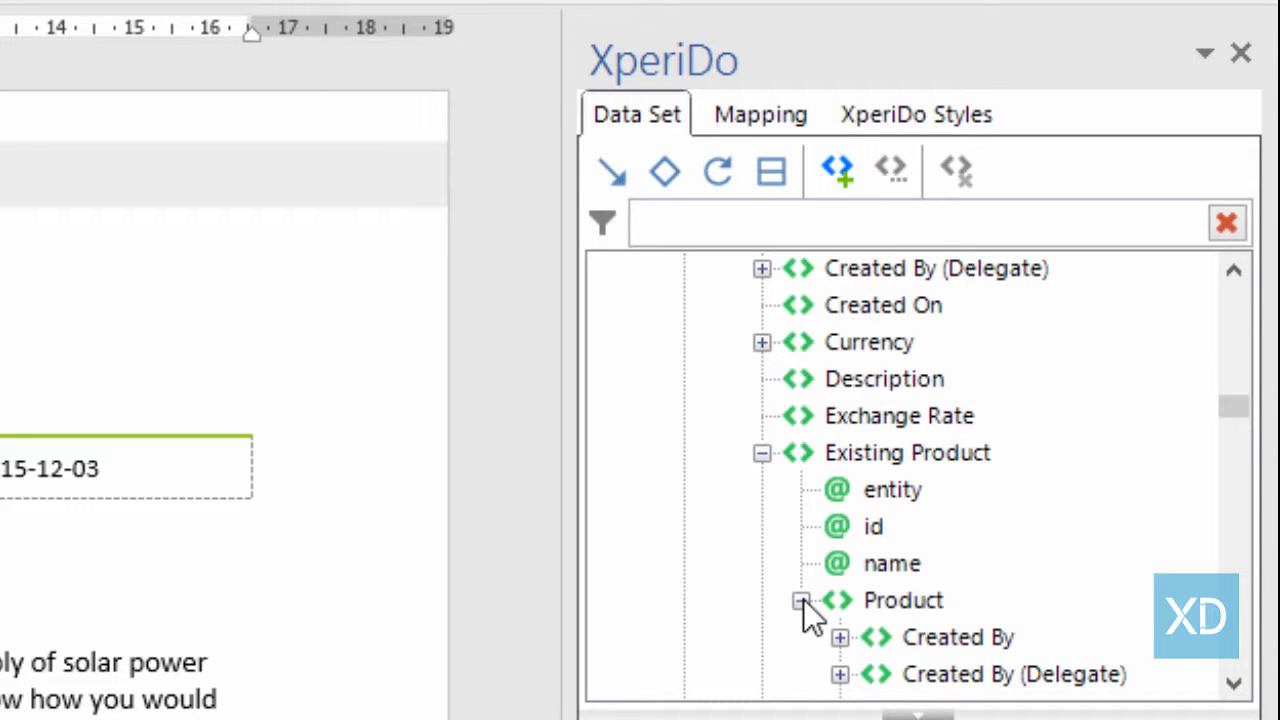
{"action": "left_click", "coordinate": [762, 453]}
{"action": "left_click", "coordinate": [1233, 270]}
{"action": "left_click", "coordinate": [1233, 270]}
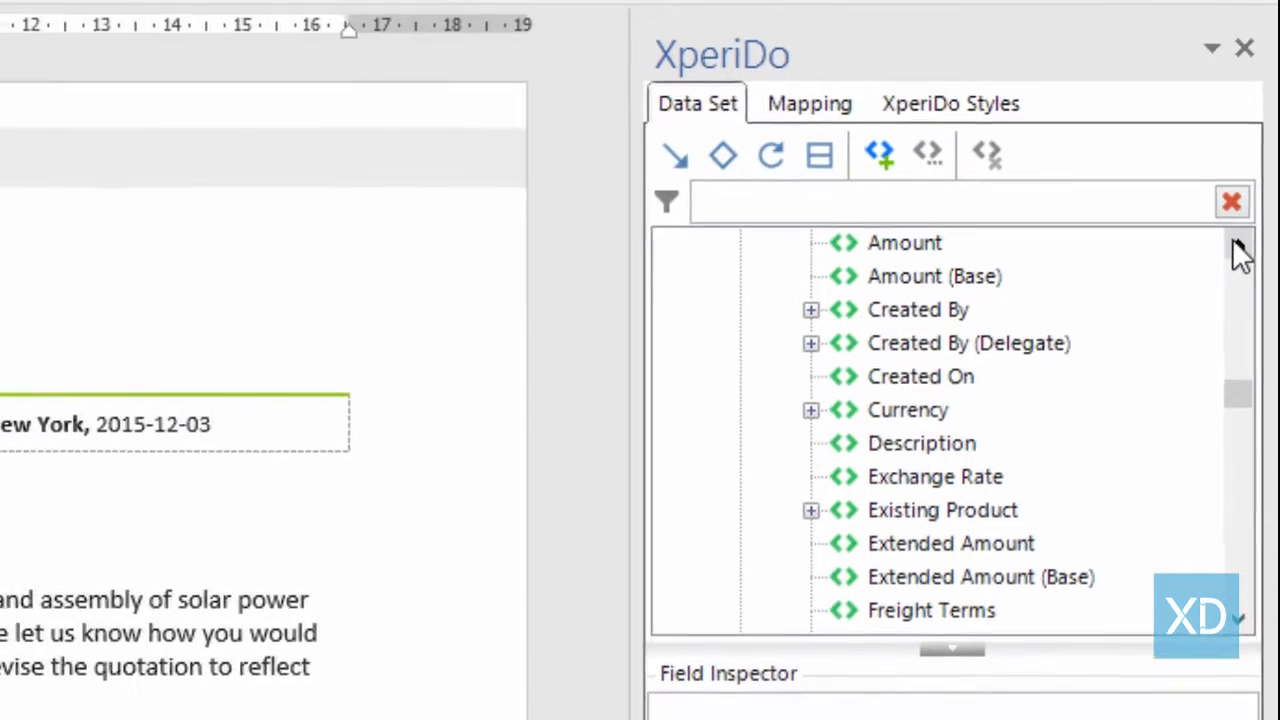
{"action": "left_click", "coordinate": [1238, 248]}
{"action": "left_click", "coordinate": [1238, 248]}
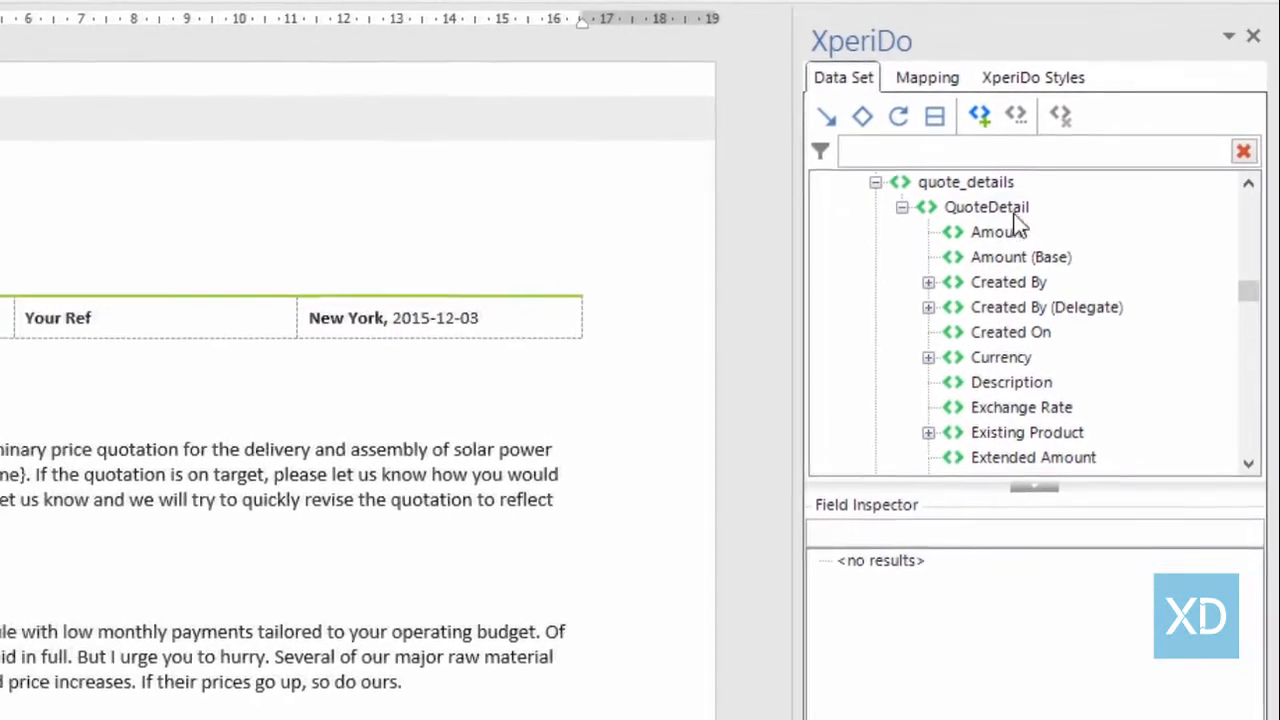
{"action": "left_click", "coordinate": [1005, 208]}
{"action": "left_click", "coordinate": [1005, 182]}
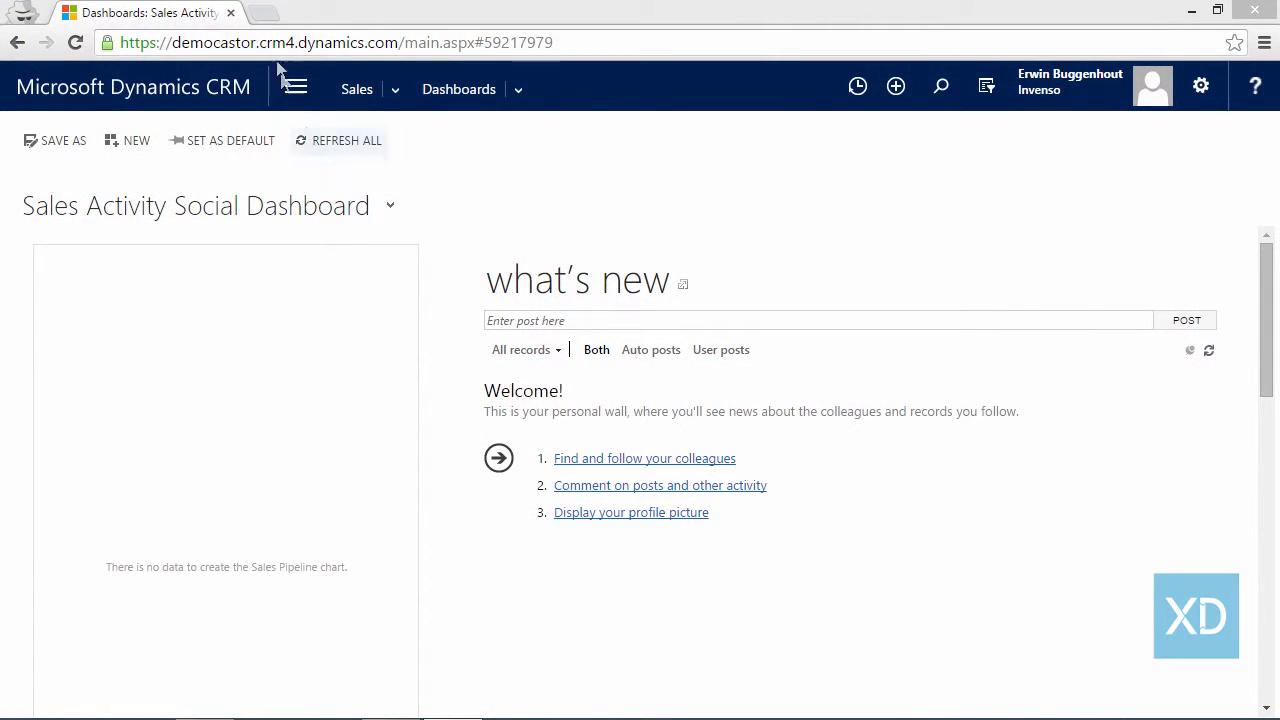
Switch to Microsoft Dynamics CRM and start a new data set in the XperiDo data set management.
{"action": "left_click", "coordinate": [296, 88]}
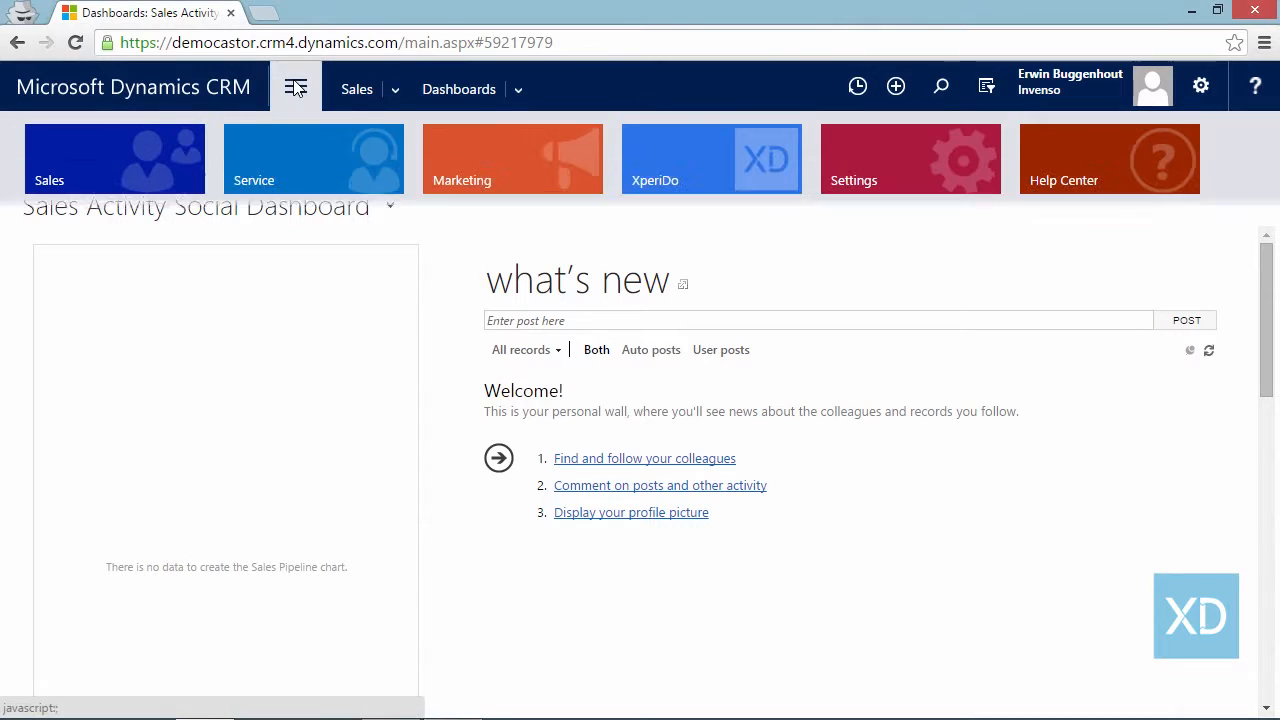
{"action": "left_click", "coordinate": [755, 167]}
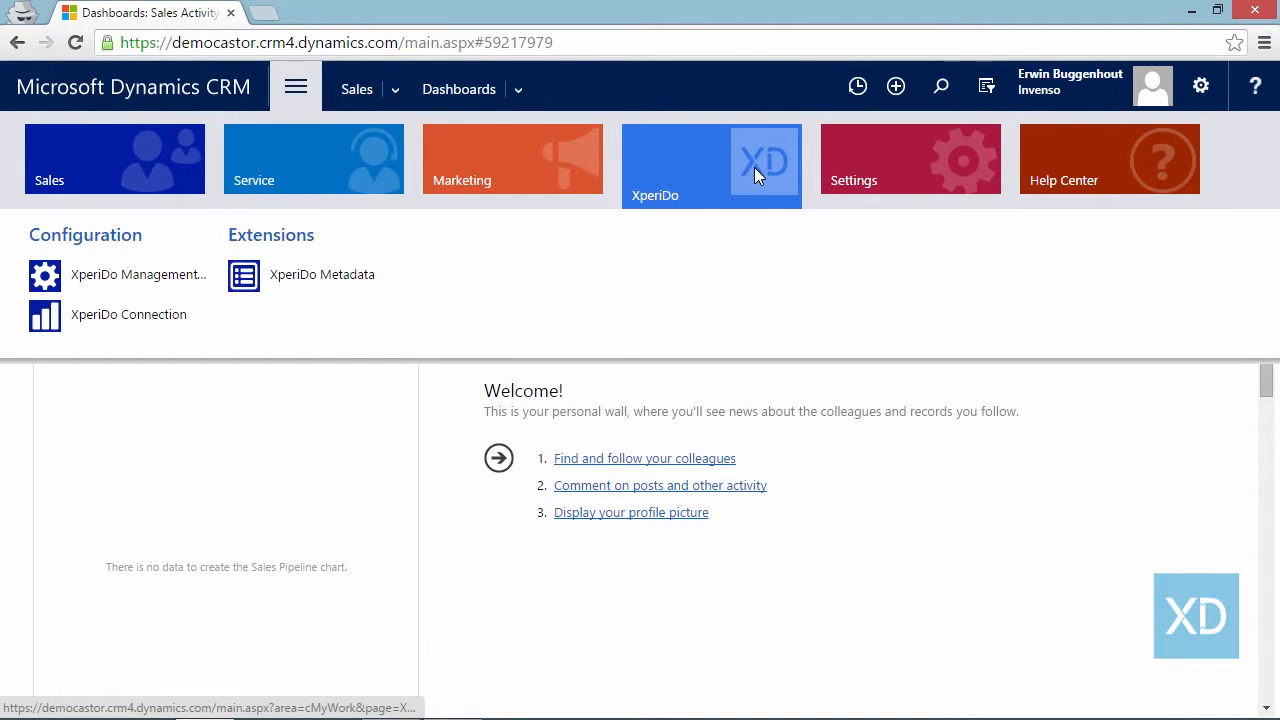
{"action": "left_click", "coordinate": [155, 289]}
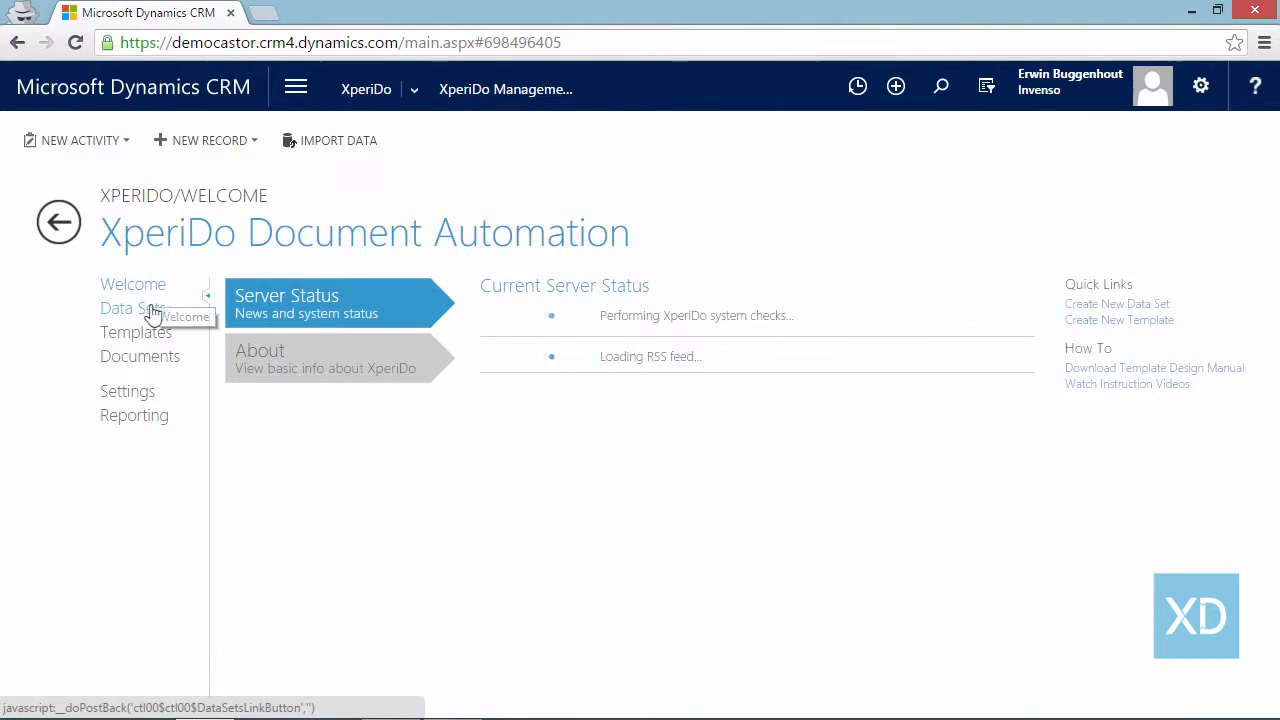
{"action": "left_click", "coordinate": [138, 312]}
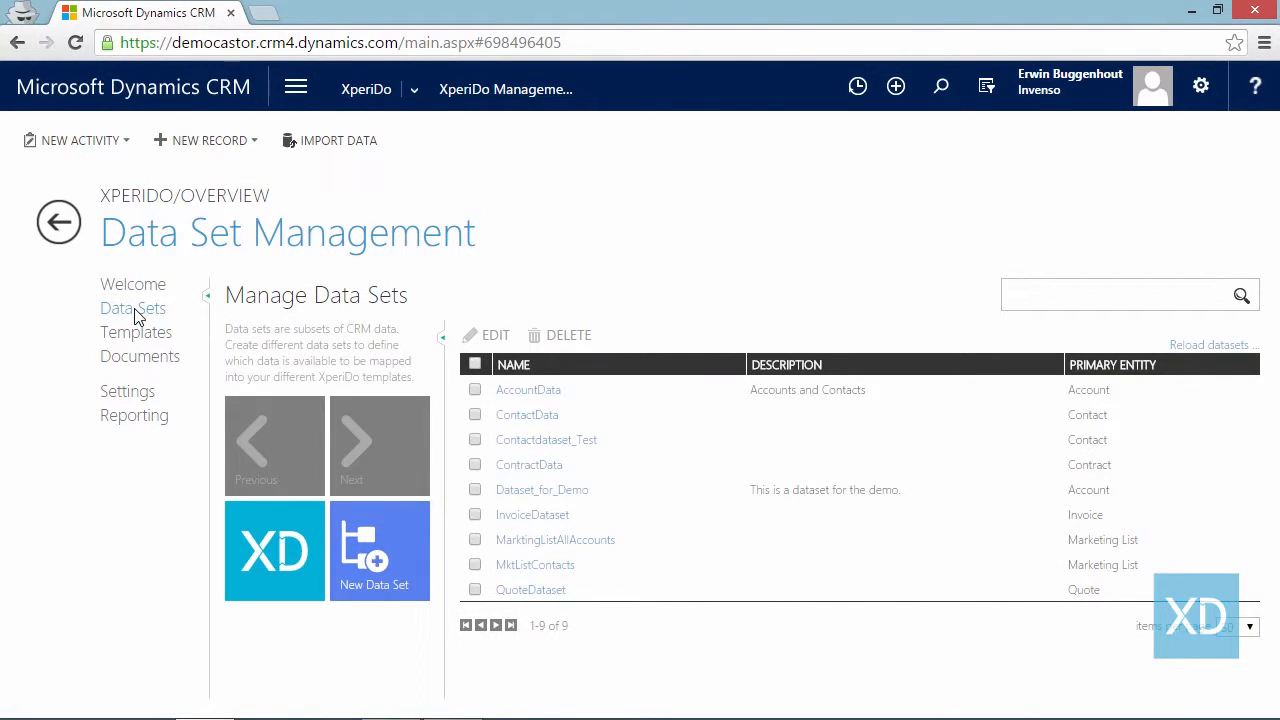
{"action": "left_click", "coordinate": [405, 572]}
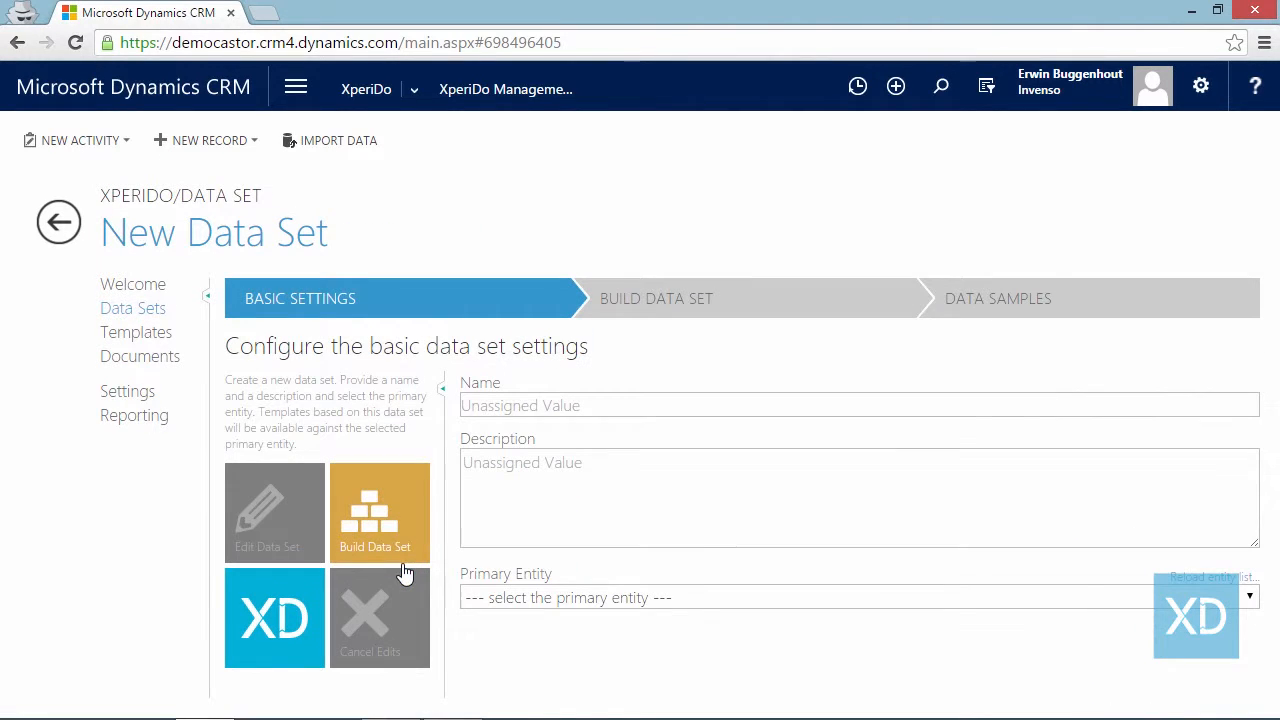
Name the data set "Quote" and describe it as "Data from quote entity and related entities".
{"action": "left_click", "coordinate": [592, 410]}
{"action": "type", "text": "Quote"}
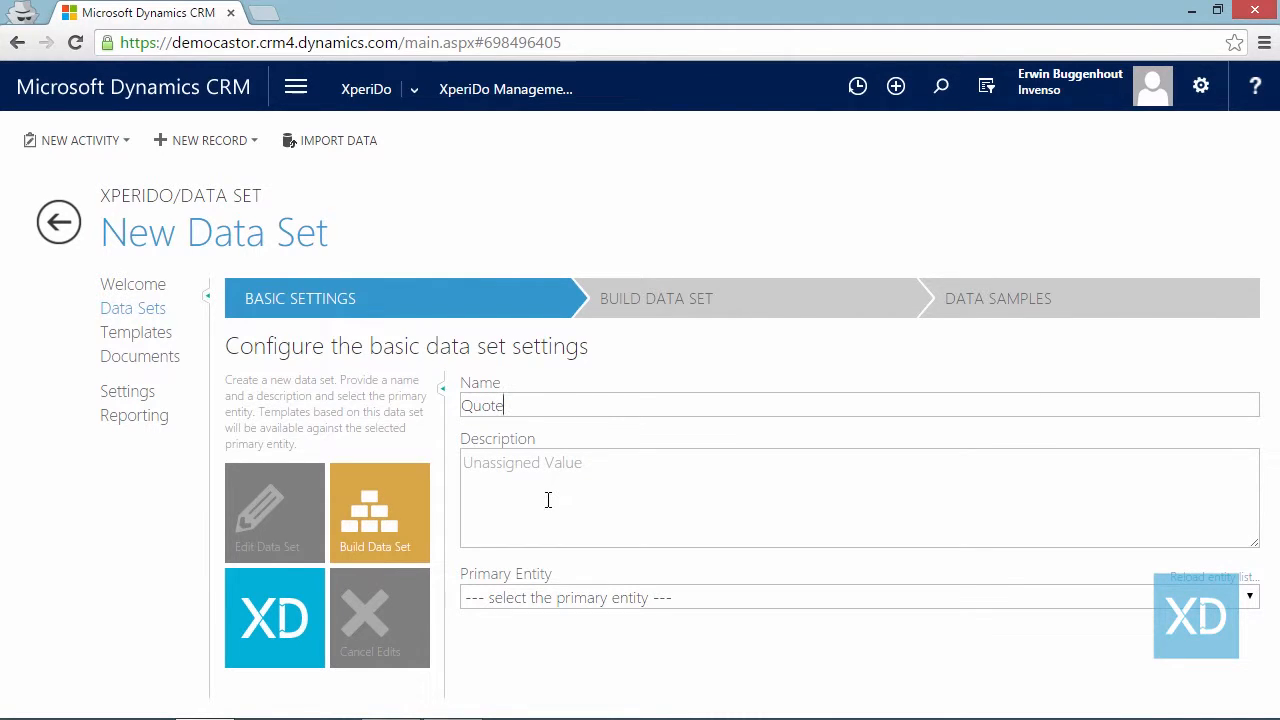
{"action": "type", "text": "Data from"}
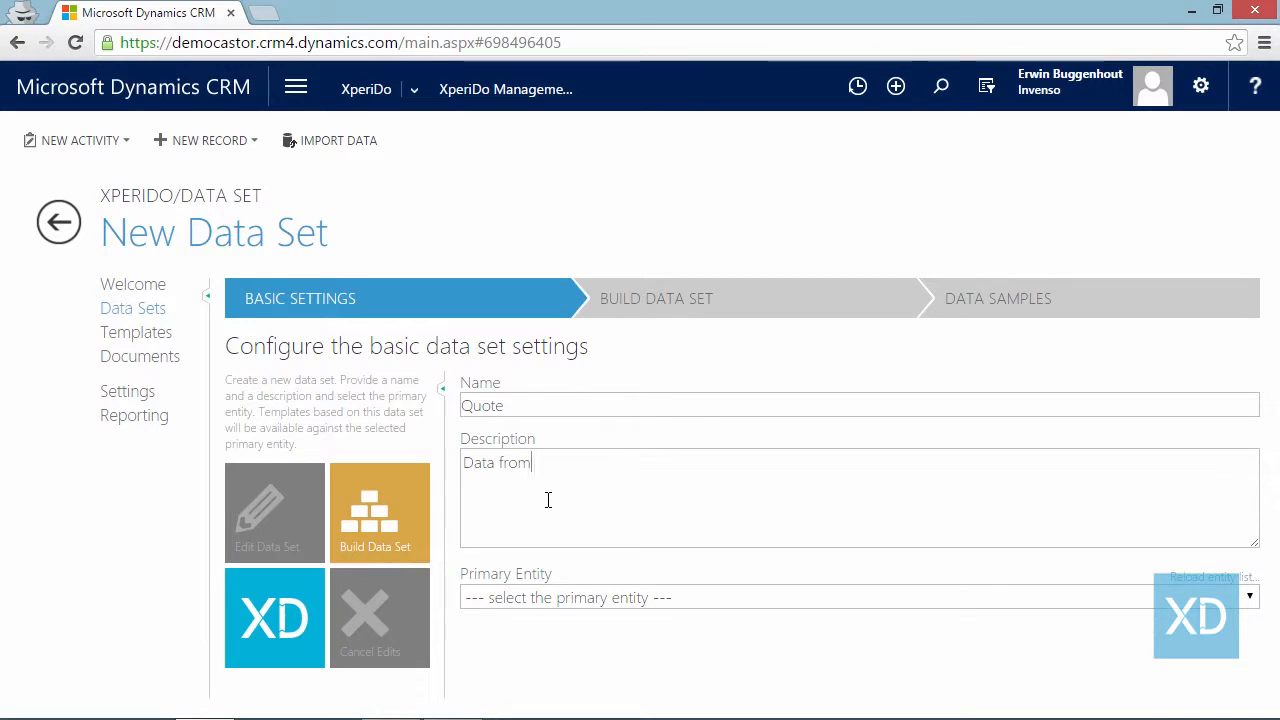
{"action": "type", "text": " quote entity an"}
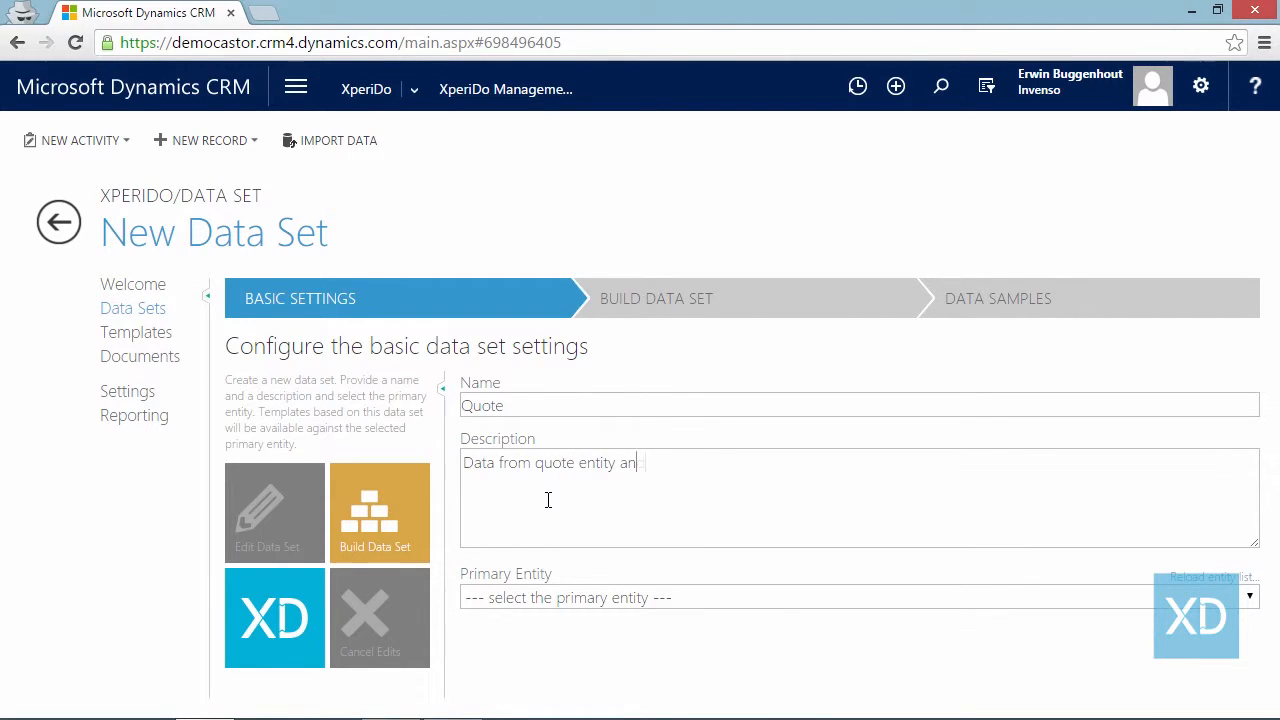
{"action": "type", "text": "d related entities"}
Set Quote as the data set's primary entity and proceed to the Build Data Set stage.
{"action": "left_click", "coordinate": [575, 598]}
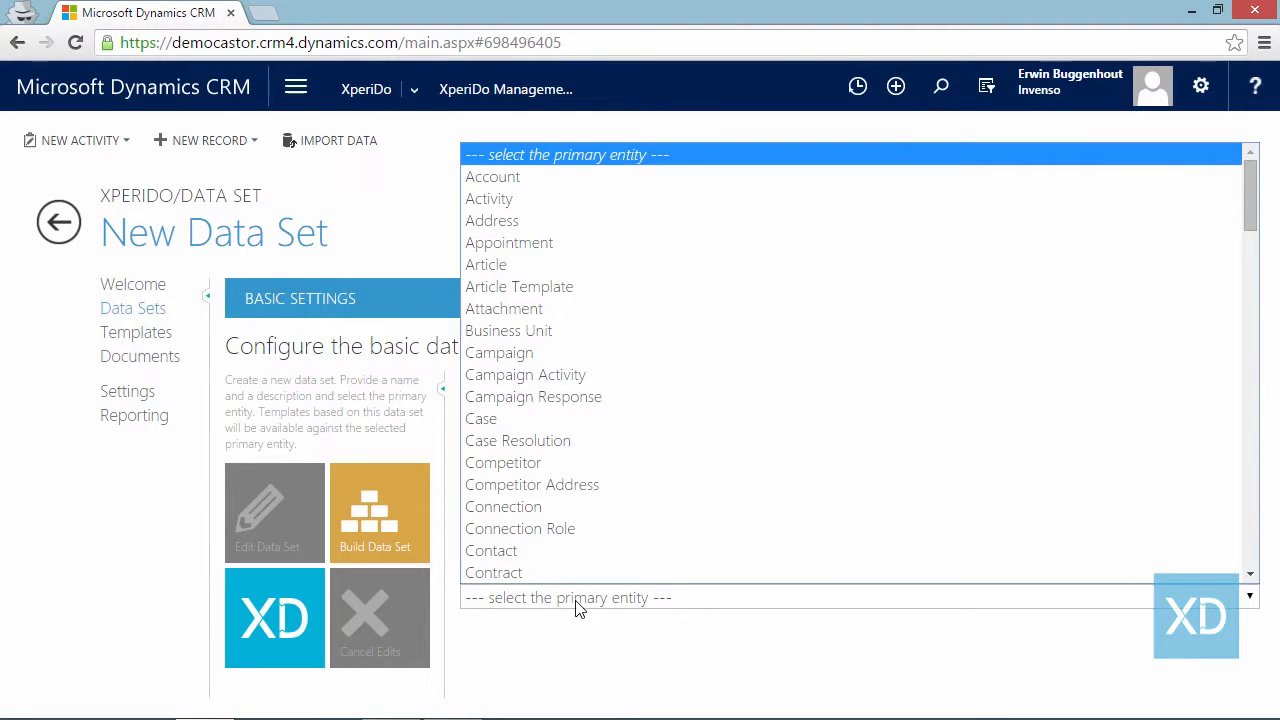
{"action": "scroll", "coordinate": [606, 458], "scroll_direction": "down", "scroll_amount": 10}
{"action": "scroll", "coordinate": [606, 458], "scroll_direction": "down", "scroll_amount": 3}
{"action": "scroll", "coordinate": [606, 458], "scroll_direction": "down", "scroll_amount": 2}
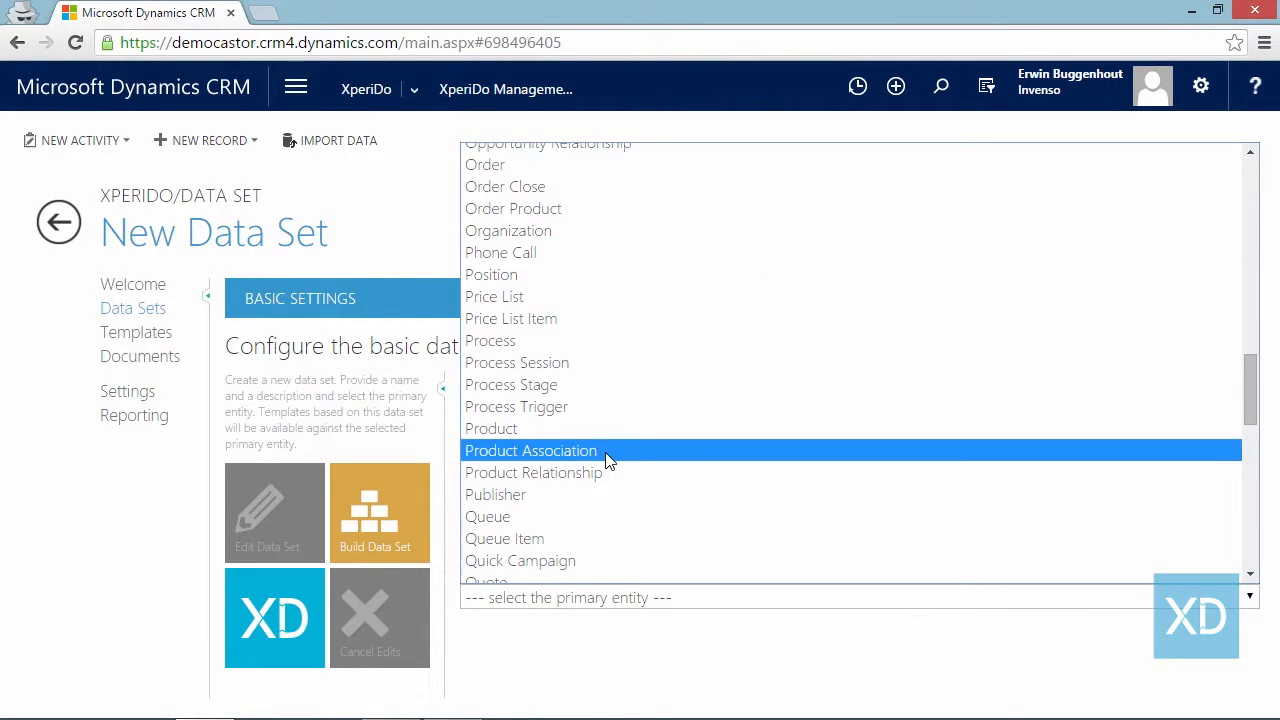
{"action": "scroll", "coordinate": [602, 461], "scroll_direction": "down", "scroll_amount": 3}
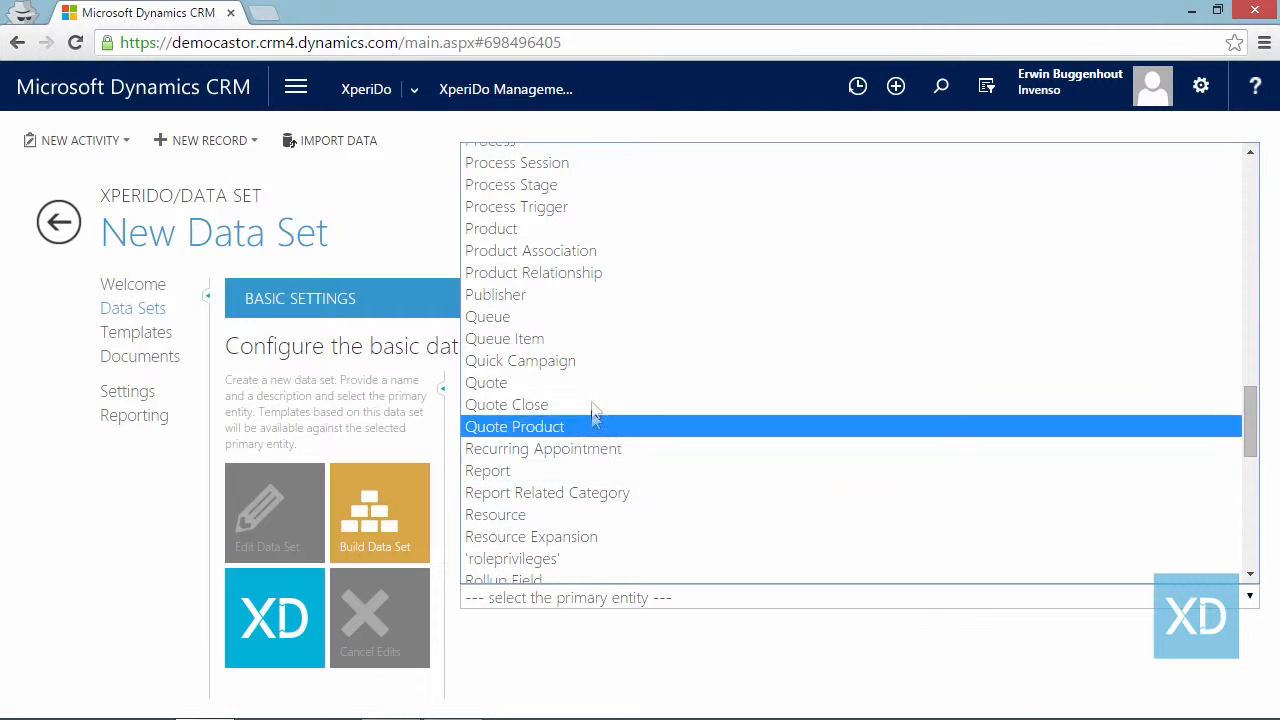
{"action": "left_click", "coordinate": [595, 383]}
{"action": "left_click", "coordinate": [763, 314]}
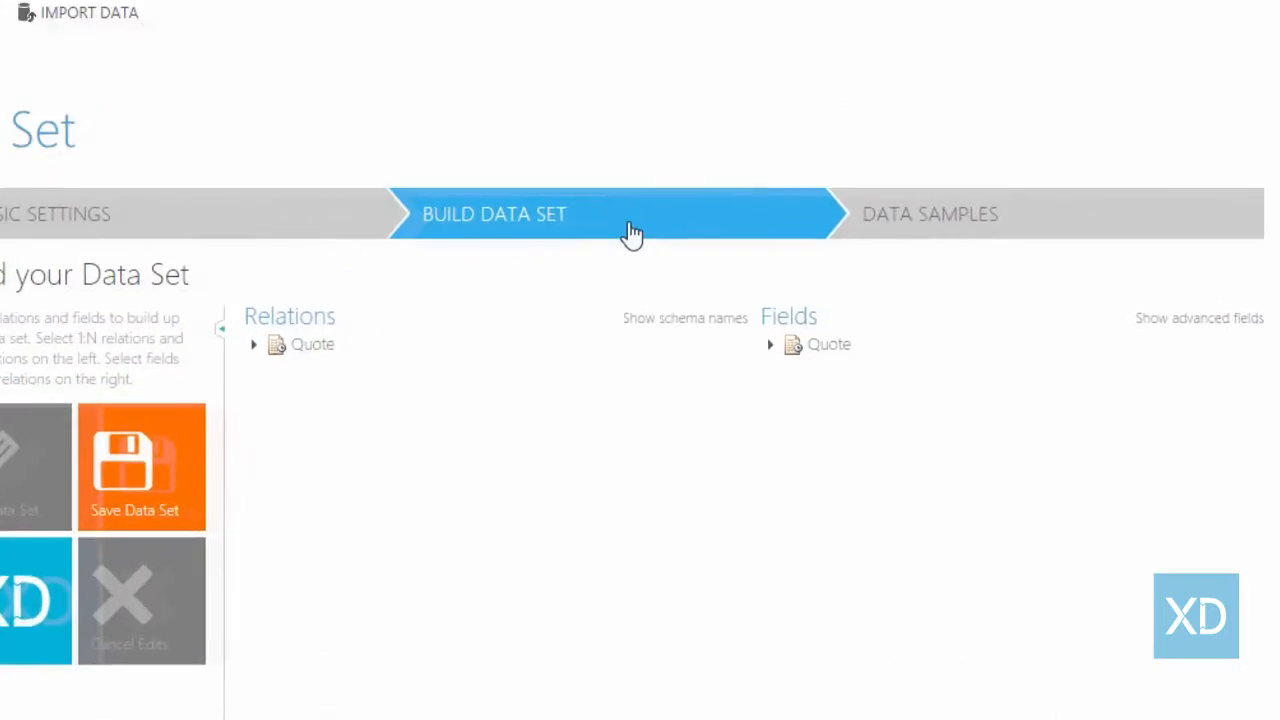
Expand the Quote fields and include the Account entity under Potential Customer in the data set.
{"action": "left_click", "coordinate": [568, 233]}
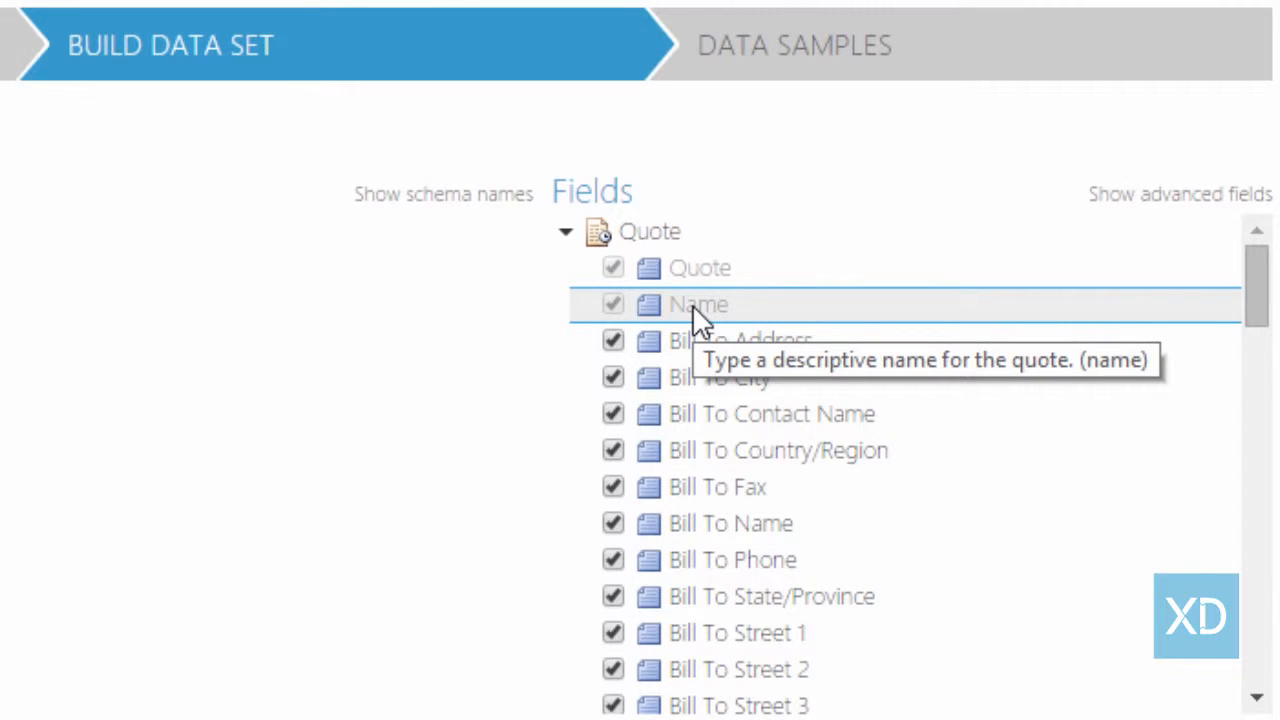
{"action": "scroll", "coordinate": [692, 304], "scroll_direction": "down", "scroll_amount": 5}
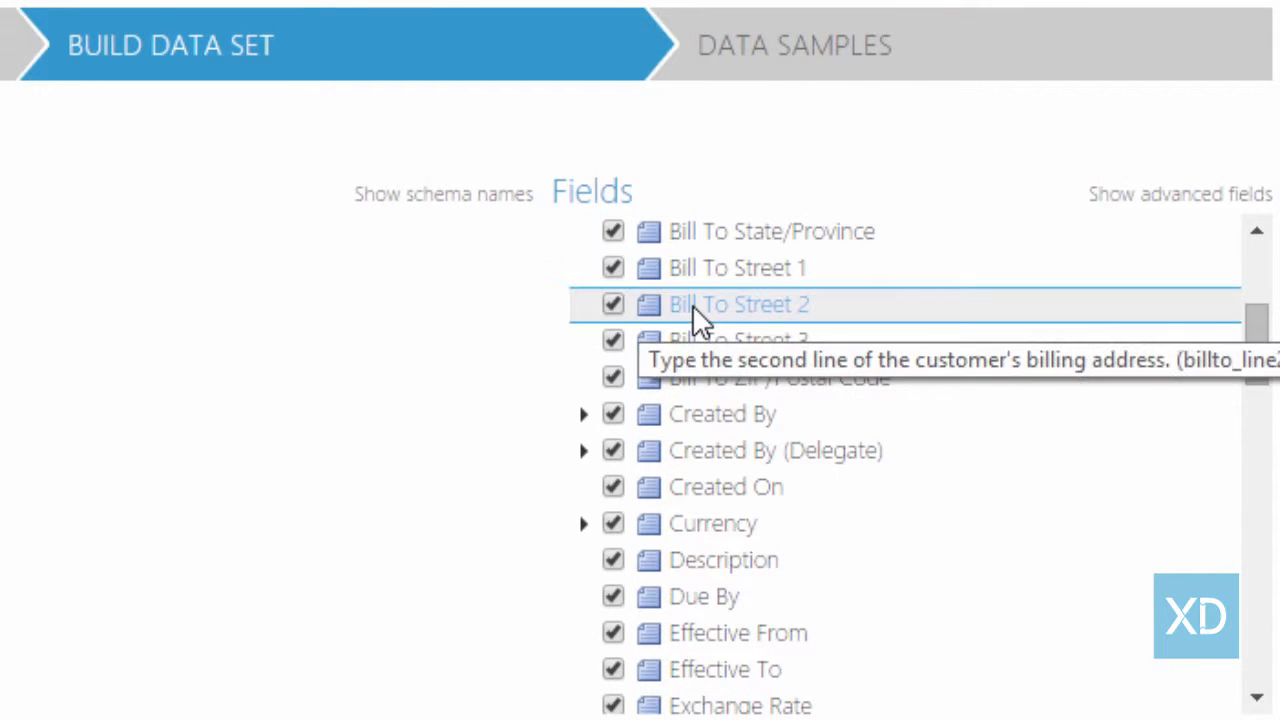
{"action": "scroll", "coordinate": [692, 304], "scroll_direction": "down", "scroll_amount": 2}
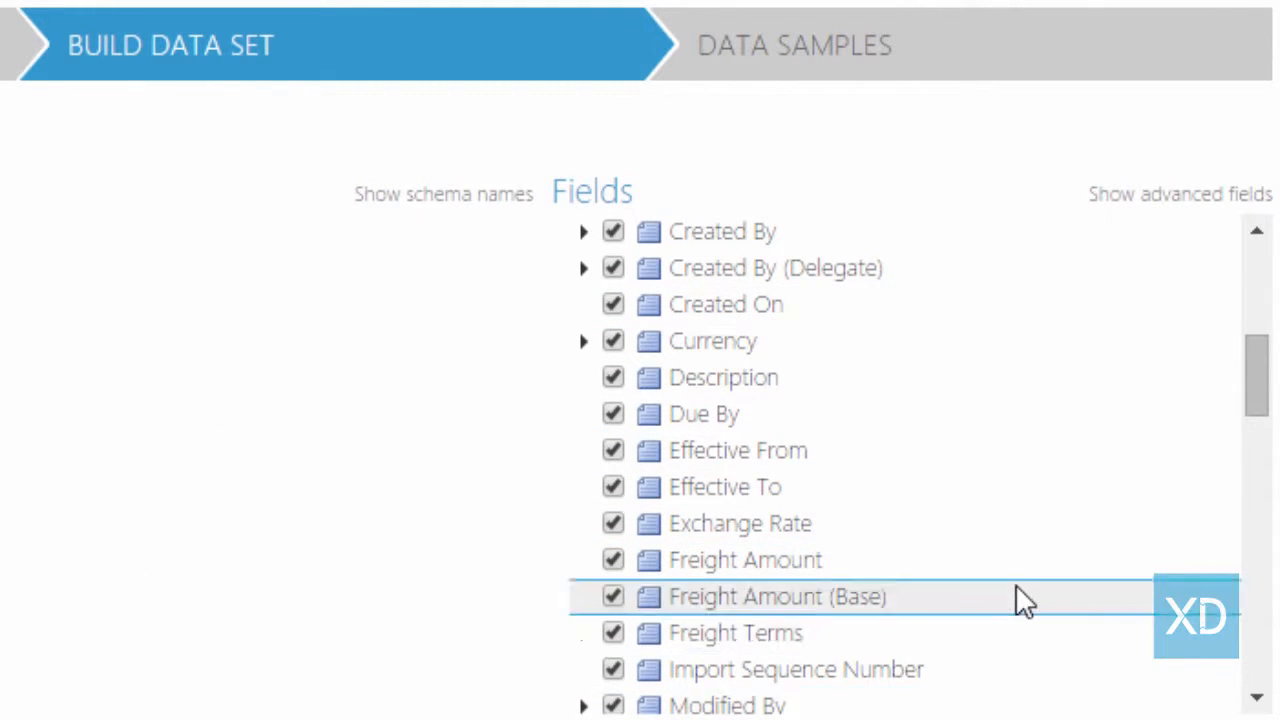
{"action": "scroll", "coordinate": [1015, 590], "scroll_direction": "down", "scroll_amount": 3}
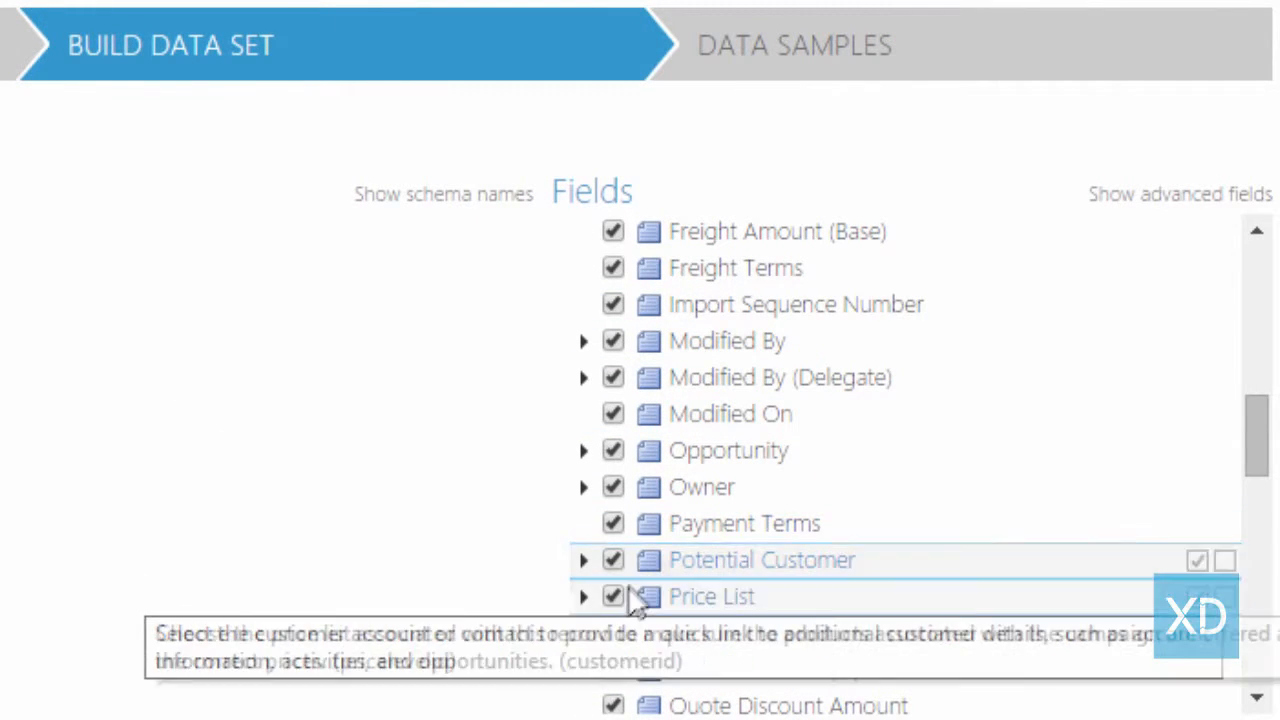
{"action": "left_click", "coordinate": [586, 563]}
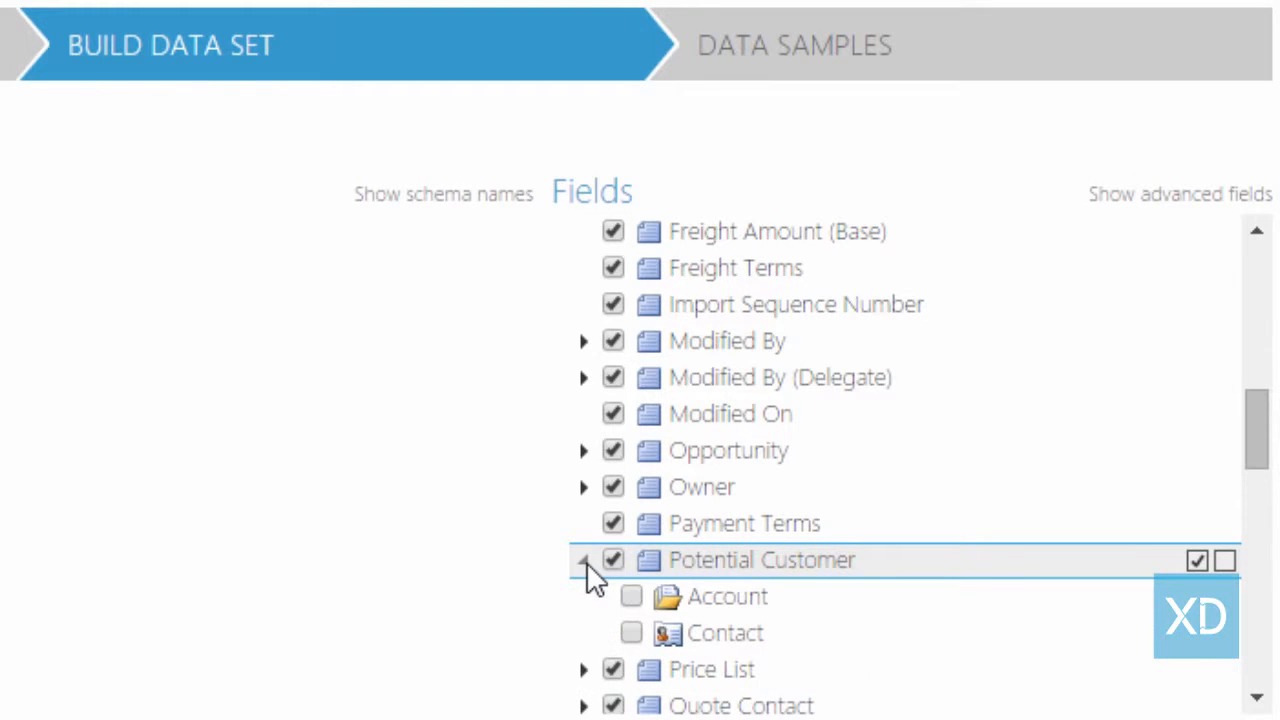
{"action": "left_click", "coordinate": [632, 597]}
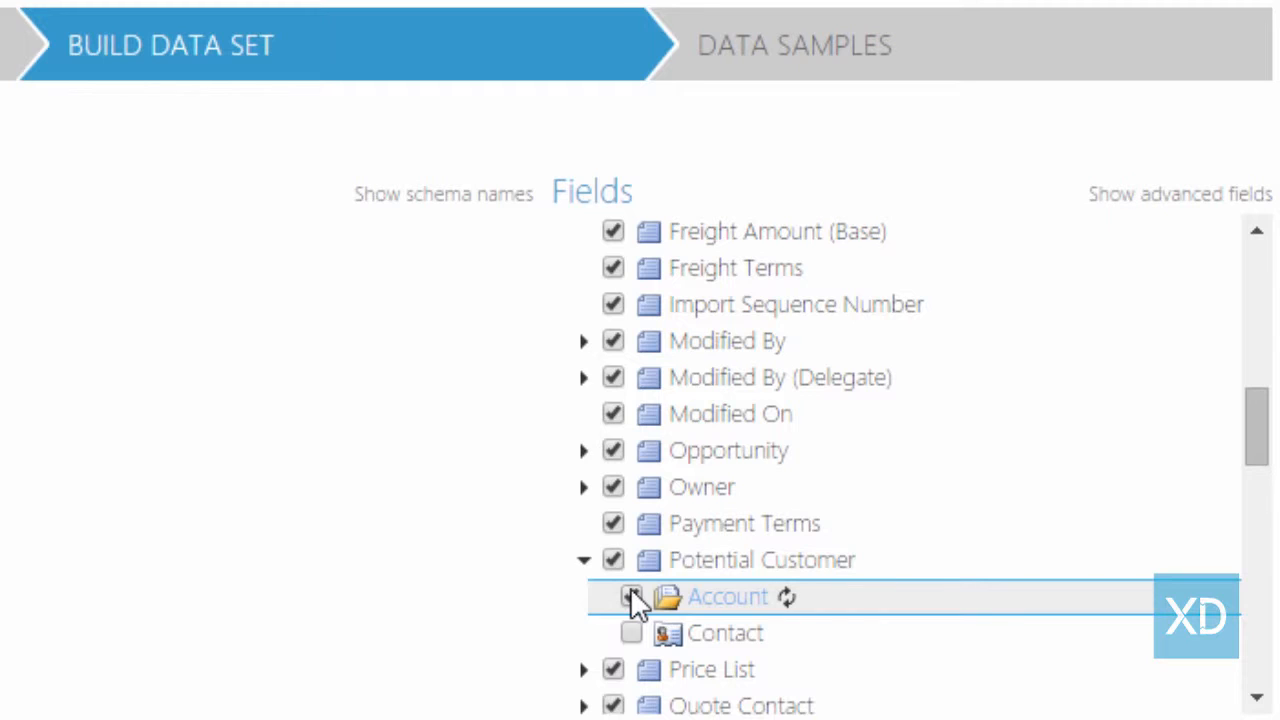
{"action": "left_click", "coordinate": [631, 597]}
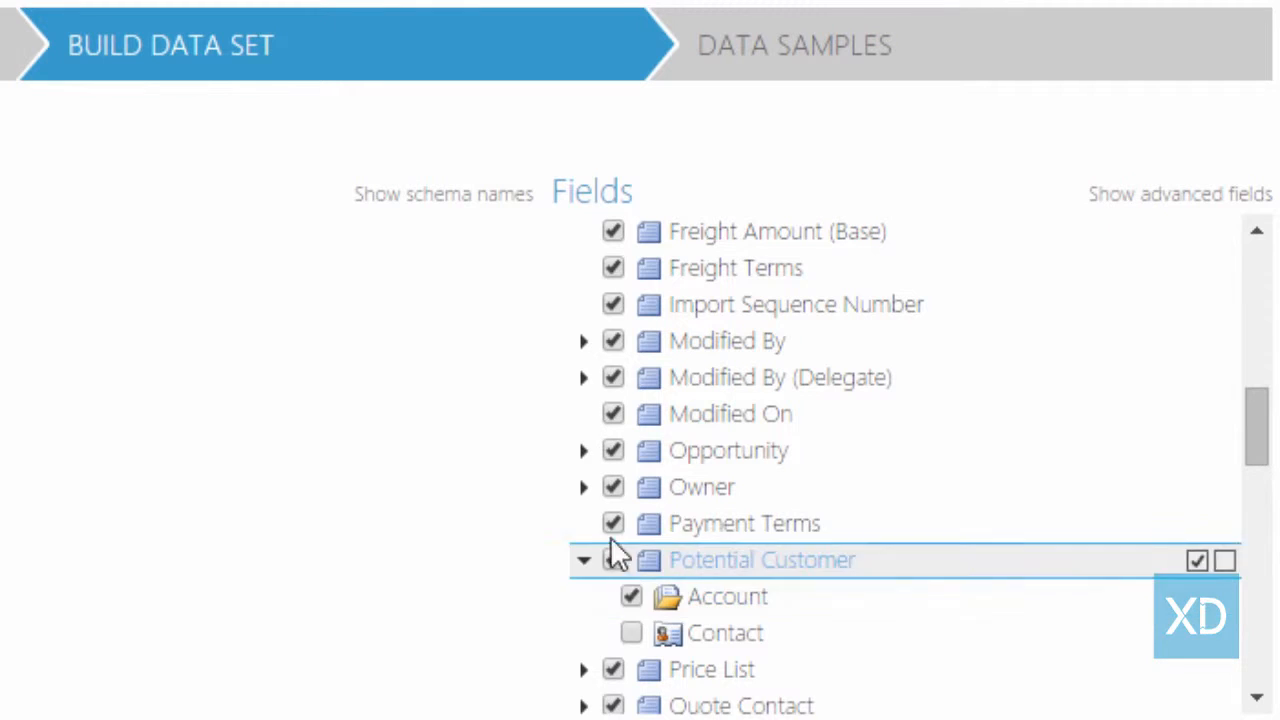
Include the User entity under Owner and the Contact entity under Quote Contact in the data set.
{"action": "left_click", "coordinate": [580, 485]}
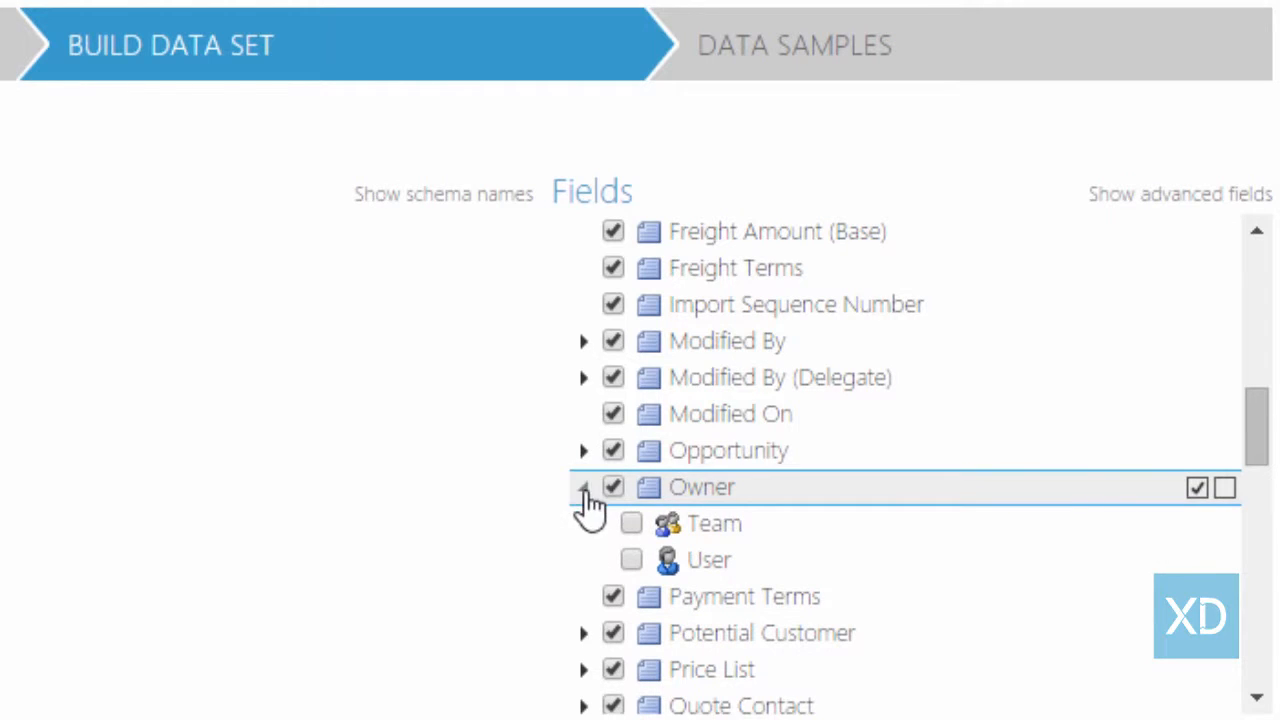
{"action": "left_click", "coordinate": [629, 556]}
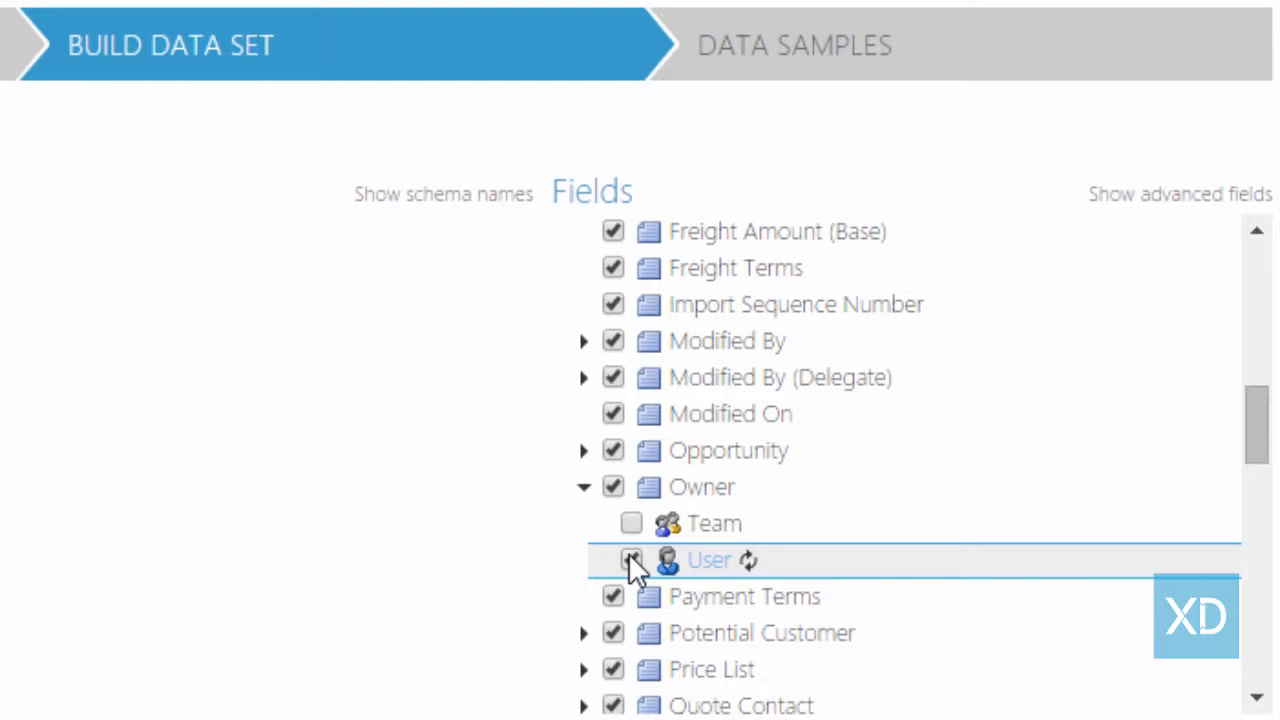
{"action": "left_click", "coordinate": [584, 706]}
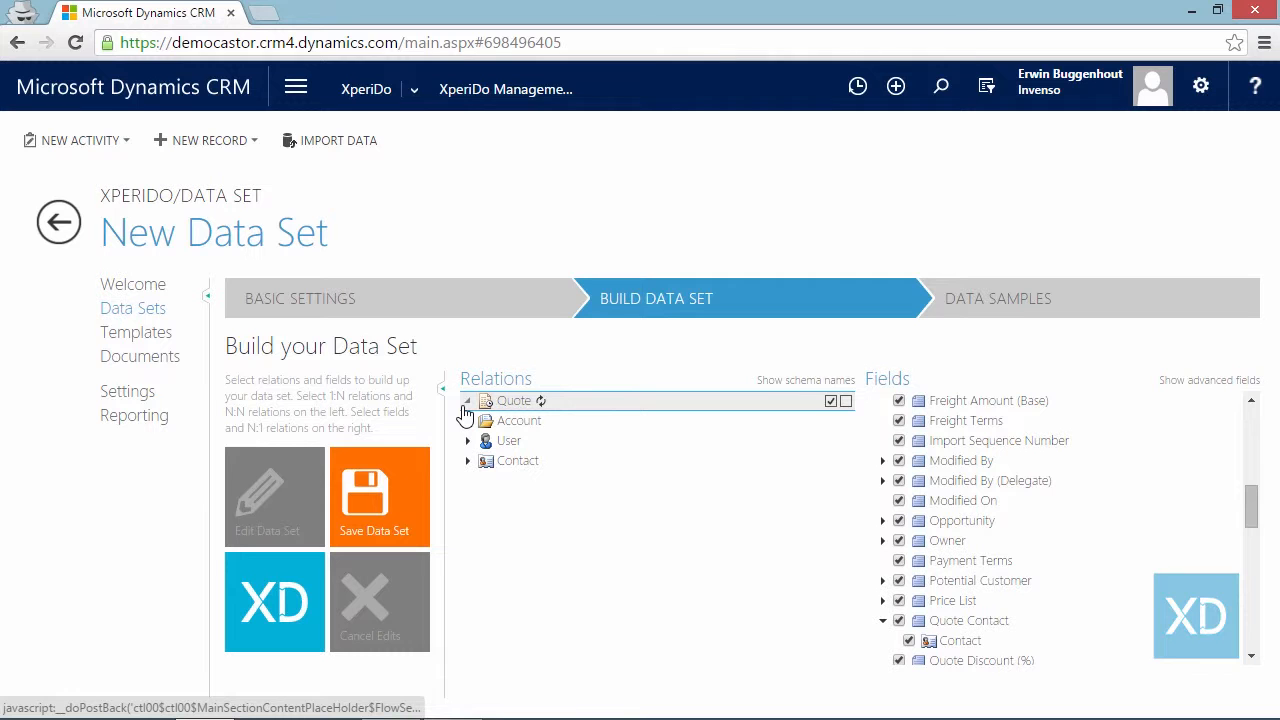
Expand the Quote relations and include the Quote Product relation (by 'quoteid') in the data set.
{"action": "left_click", "coordinate": [464, 406]}
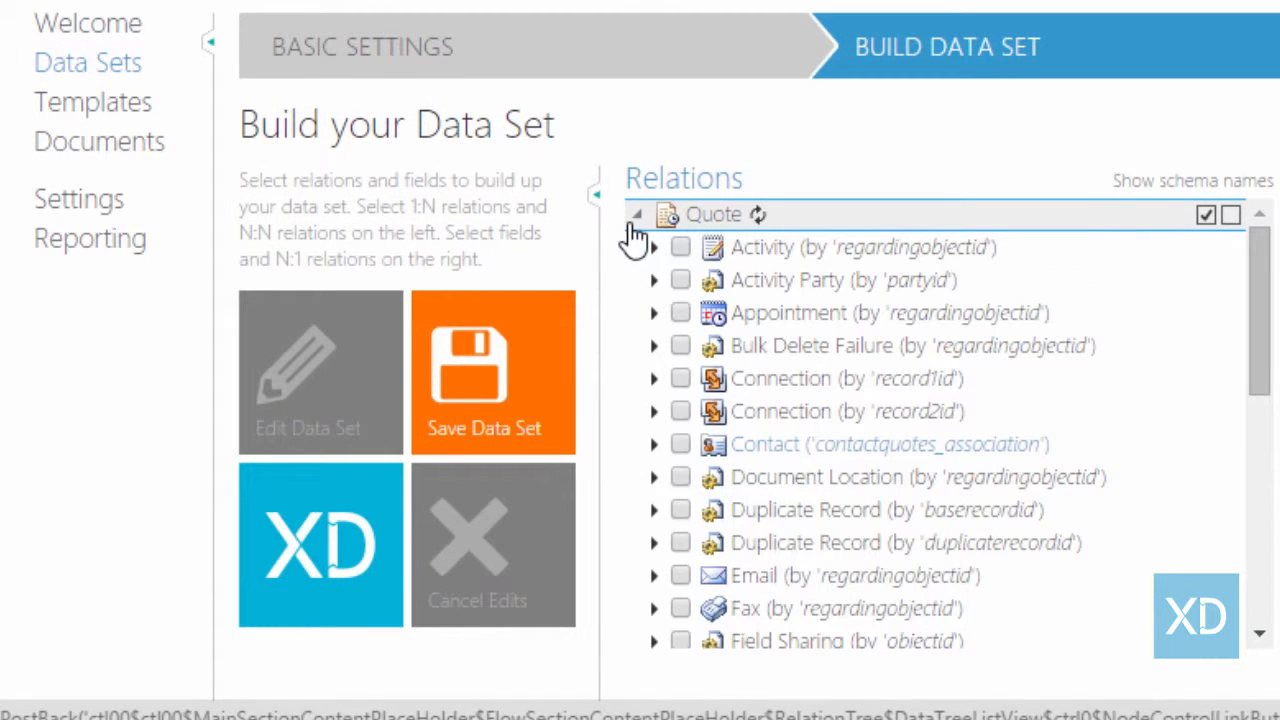
{"action": "scroll", "coordinate": [823, 280], "scroll_direction": "down", "scroll_amount": 5}
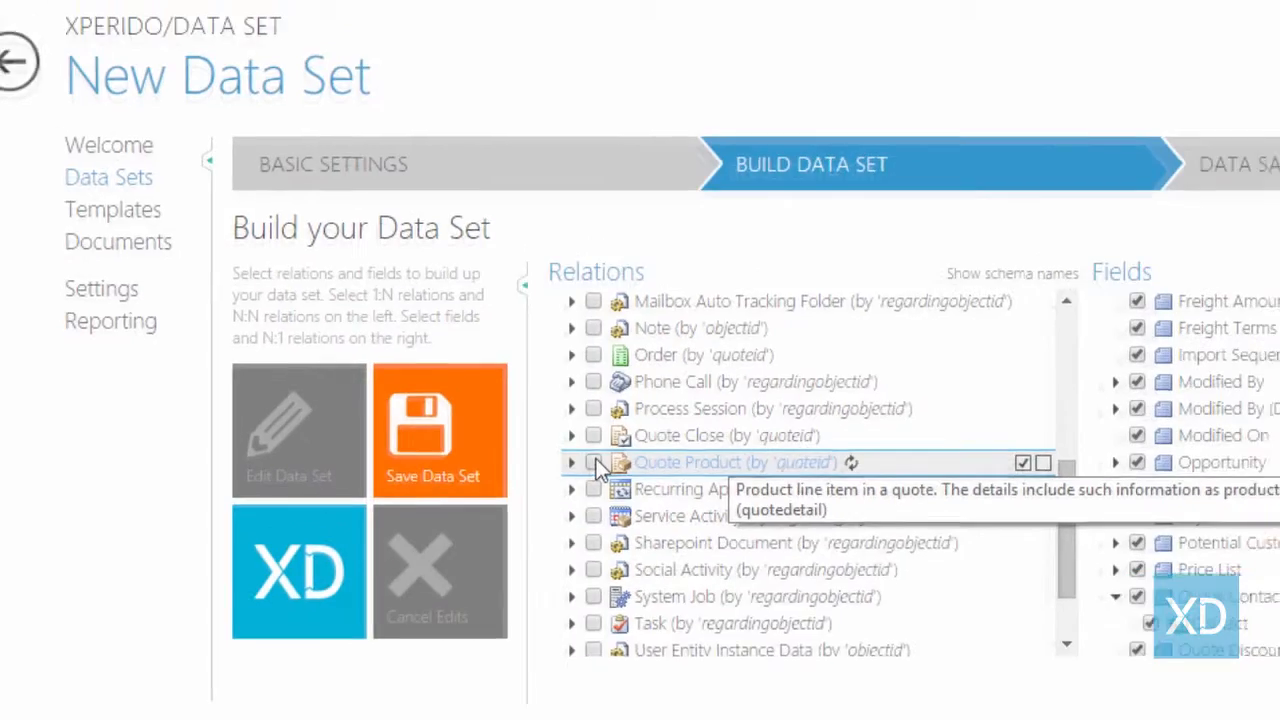
{"action": "left_click", "coordinate": [593, 462]}
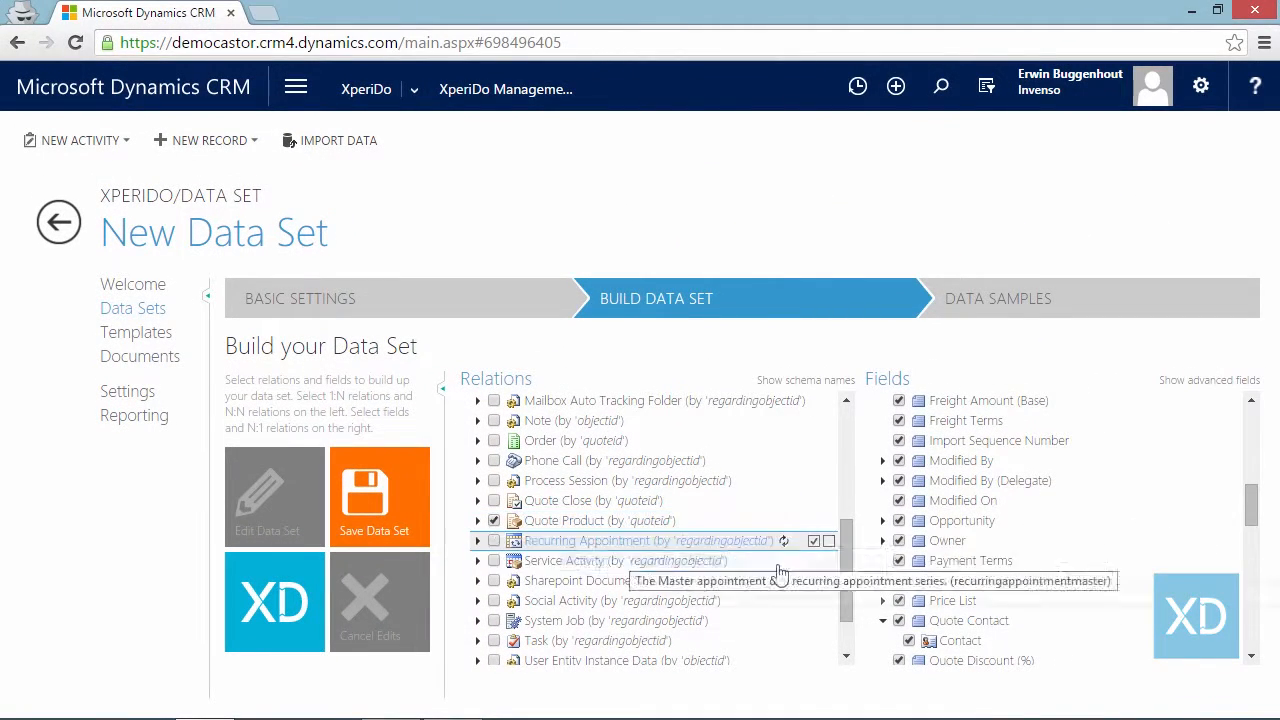
Expand the Quote Product fields and include the Product entity under Existing Product in the data set.
{"action": "left_click_drag", "start_coordinate": [1250, 505], "coordinate": [1243, 680]}
{"action": "left_click", "coordinate": [873, 656]}
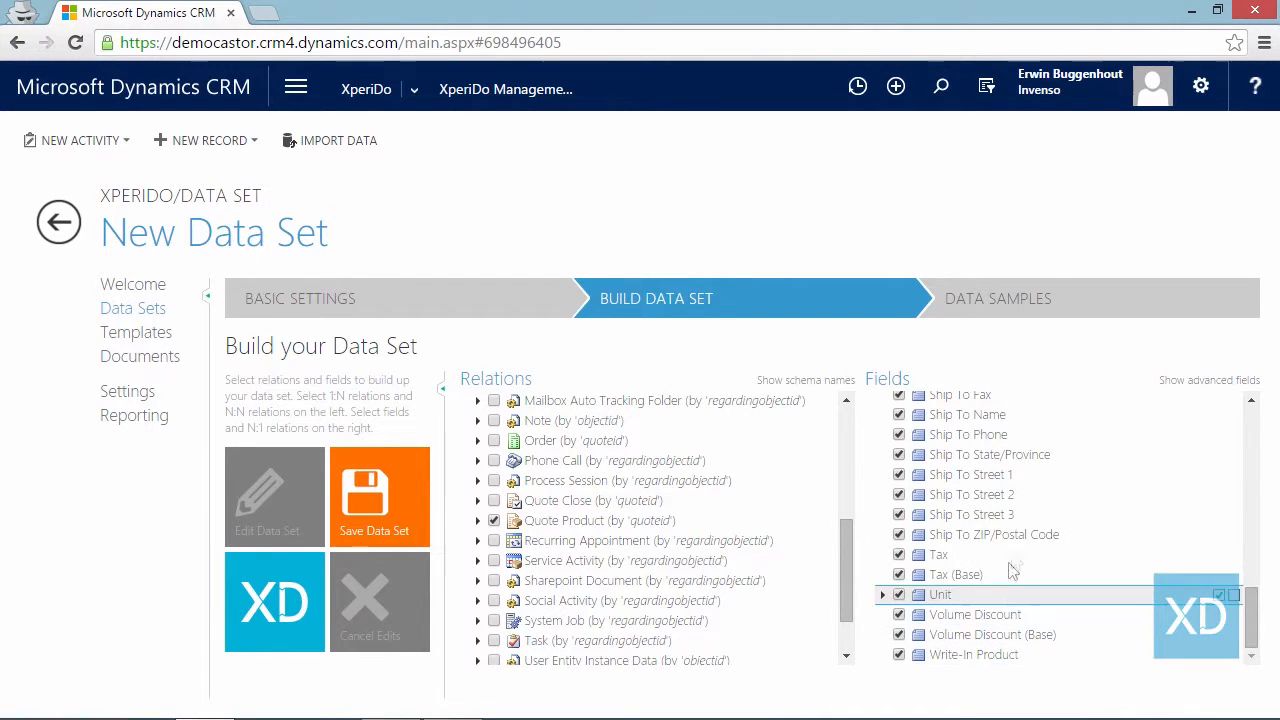
{"action": "scroll", "coordinate": [1012, 570], "scroll_direction": "up", "scroll_amount": 6}
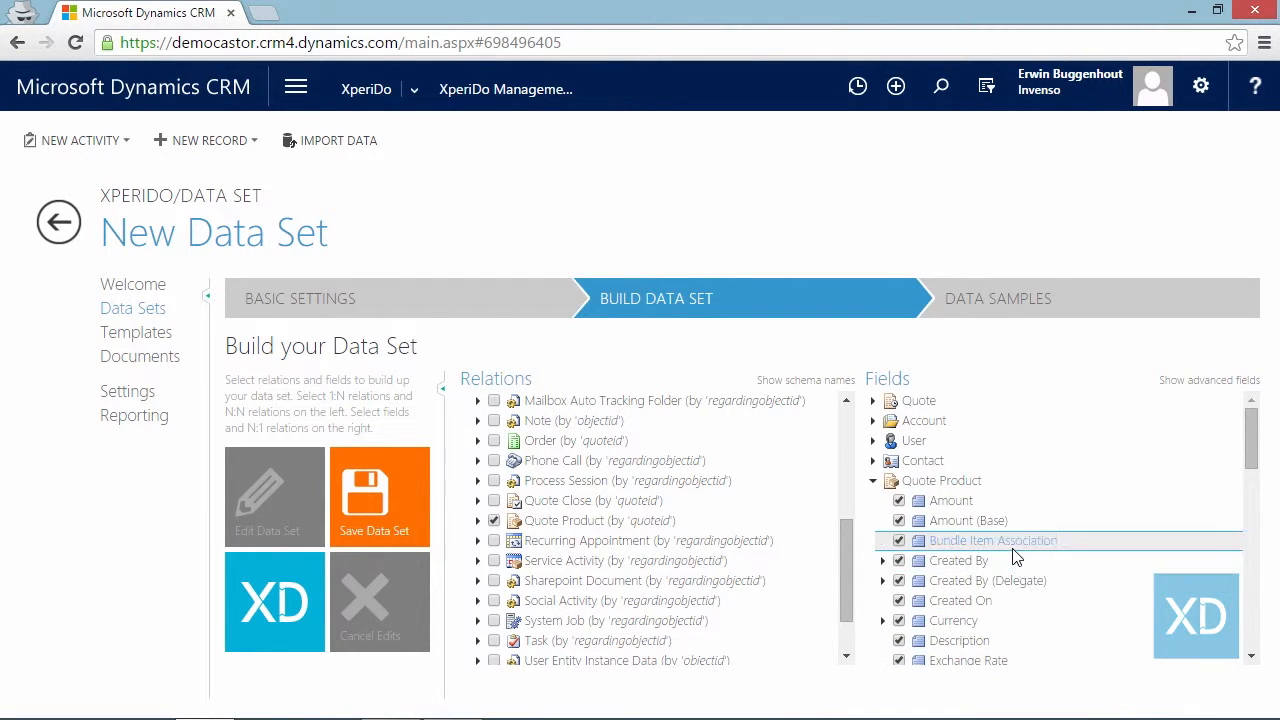
{"action": "scroll", "coordinate": [1015, 557], "scroll_direction": "down", "scroll_amount": 1}
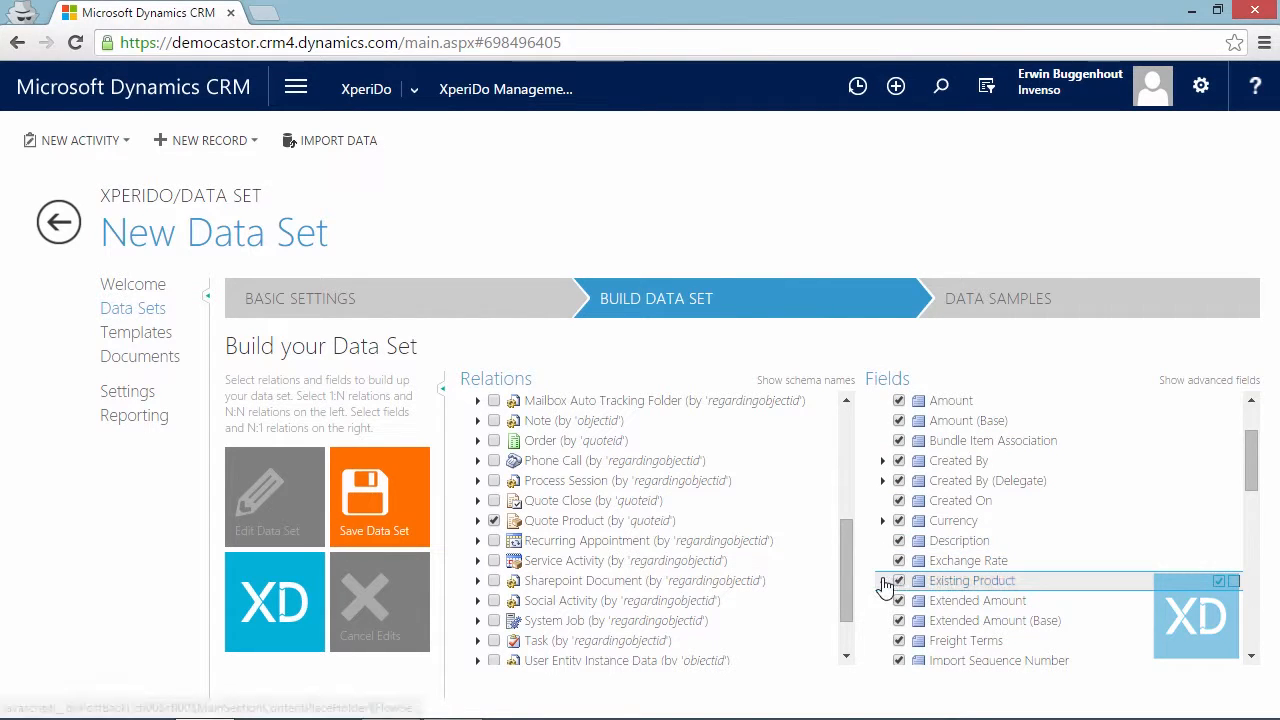
{"action": "left_click", "coordinate": [883, 580]}
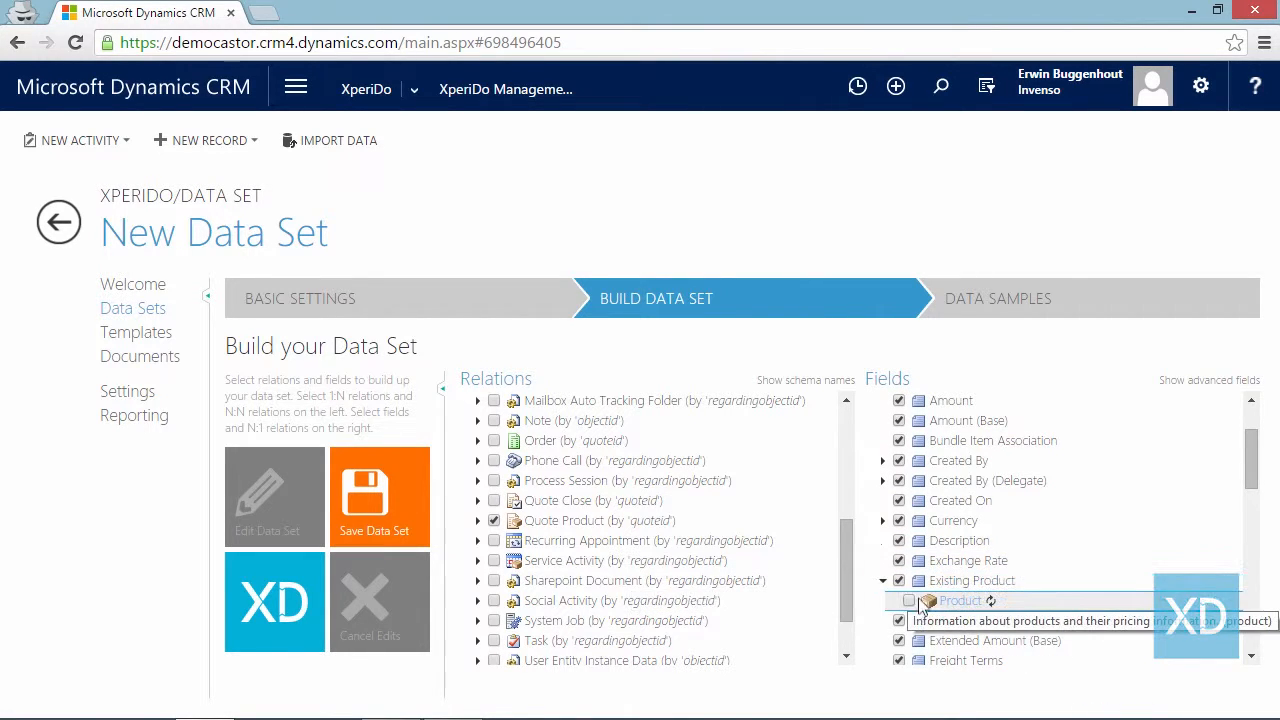
{"action": "left_click", "coordinate": [909, 601]}
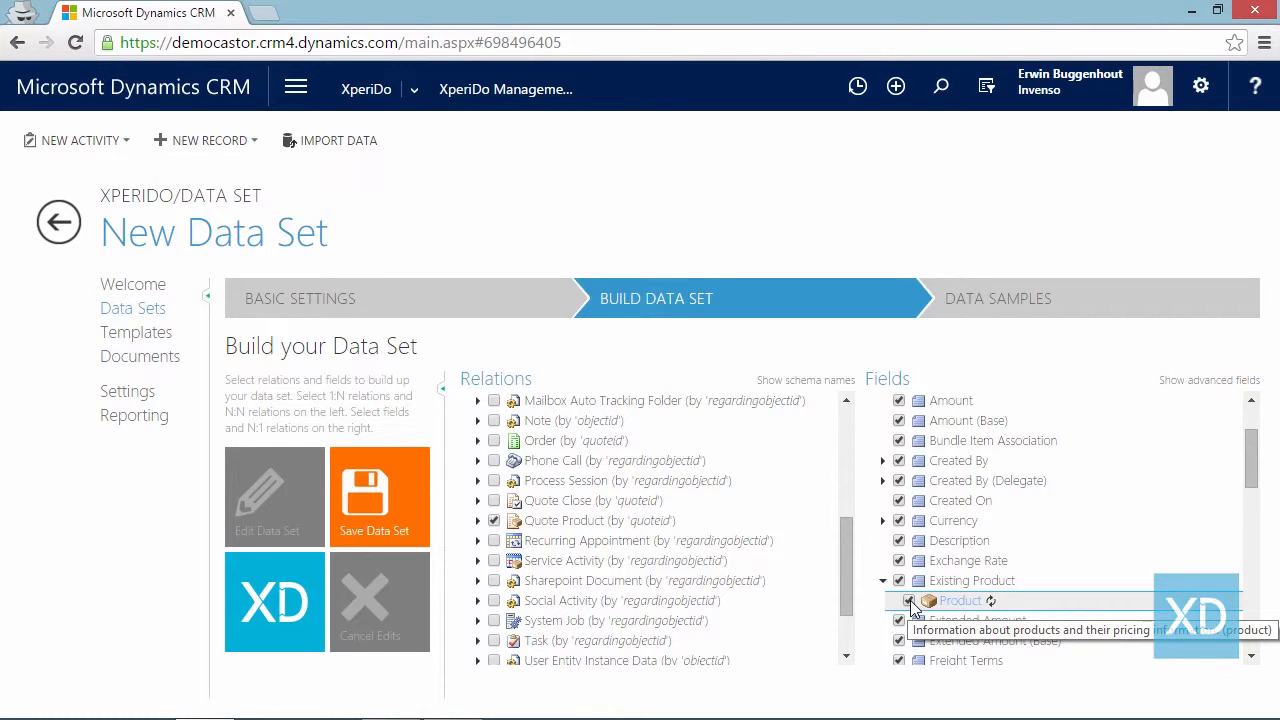
Expand the newly included Product entity and review its fields.
{"action": "scroll", "coordinate": [911, 604], "scroll_direction": "down", "scroll_amount": 8}
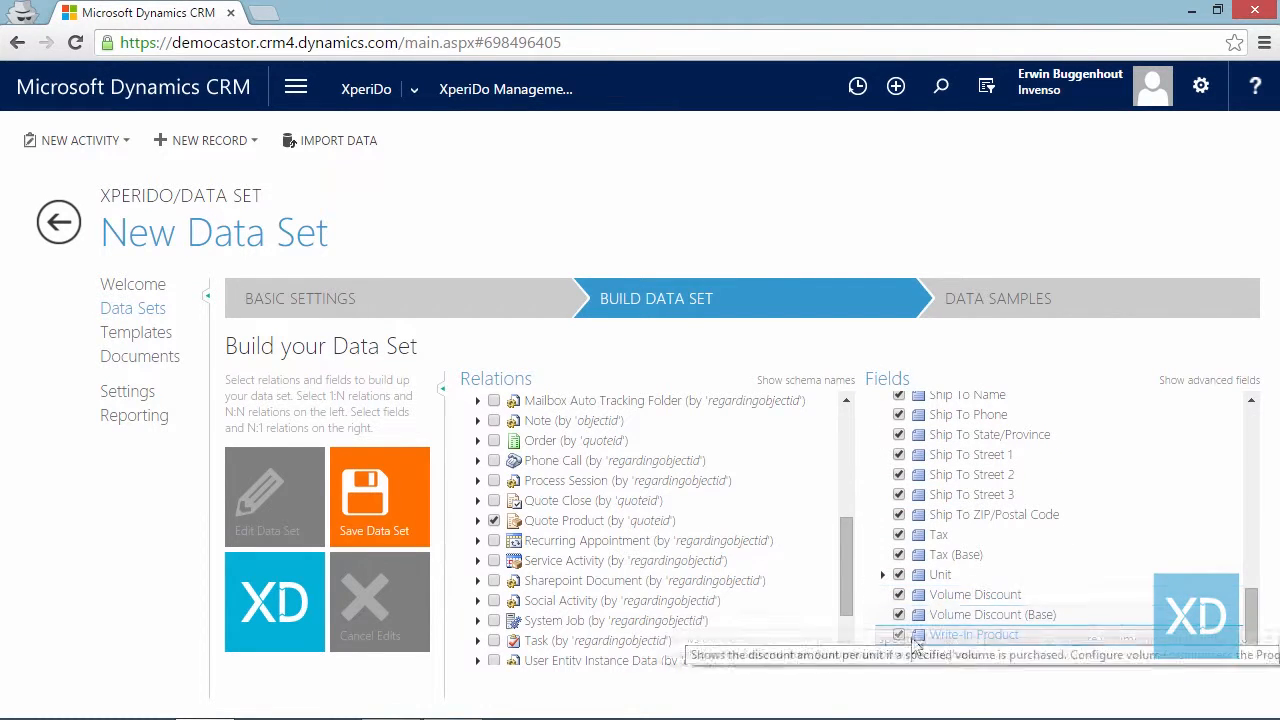
{"action": "left_click", "coordinate": [873, 655]}
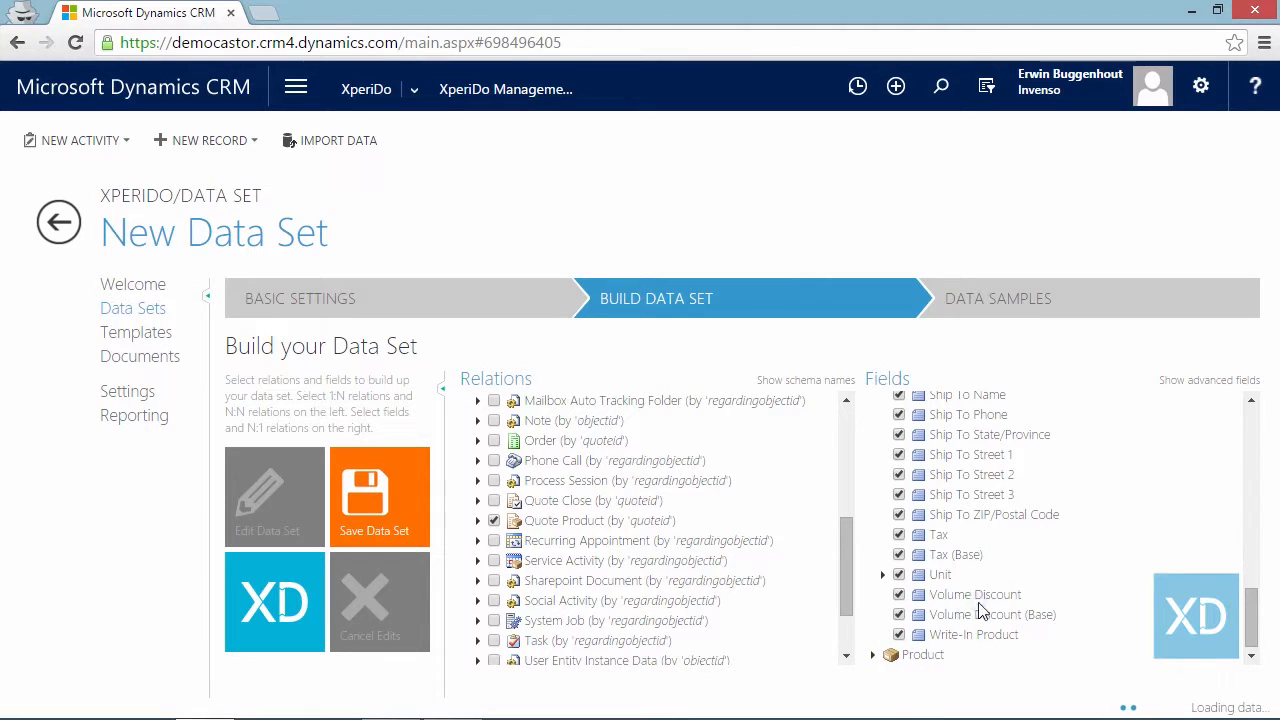
{"action": "scroll", "coordinate": [976, 600], "scroll_direction": "down", "scroll_amount": 5}
{"action": "scroll", "coordinate": [980, 612], "scroll_direction": "up", "scroll_amount": 8}
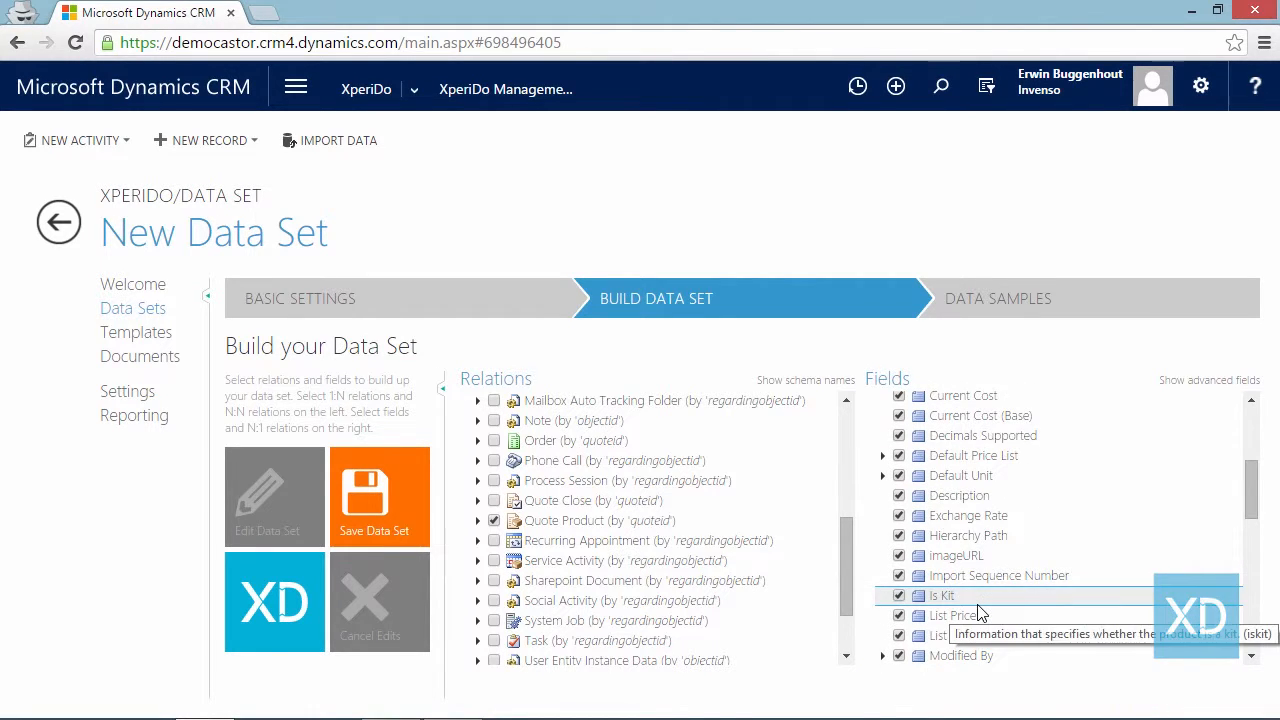
{"action": "scroll", "coordinate": [980, 612], "scroll_direction": "up", "scroll_amount": 3}
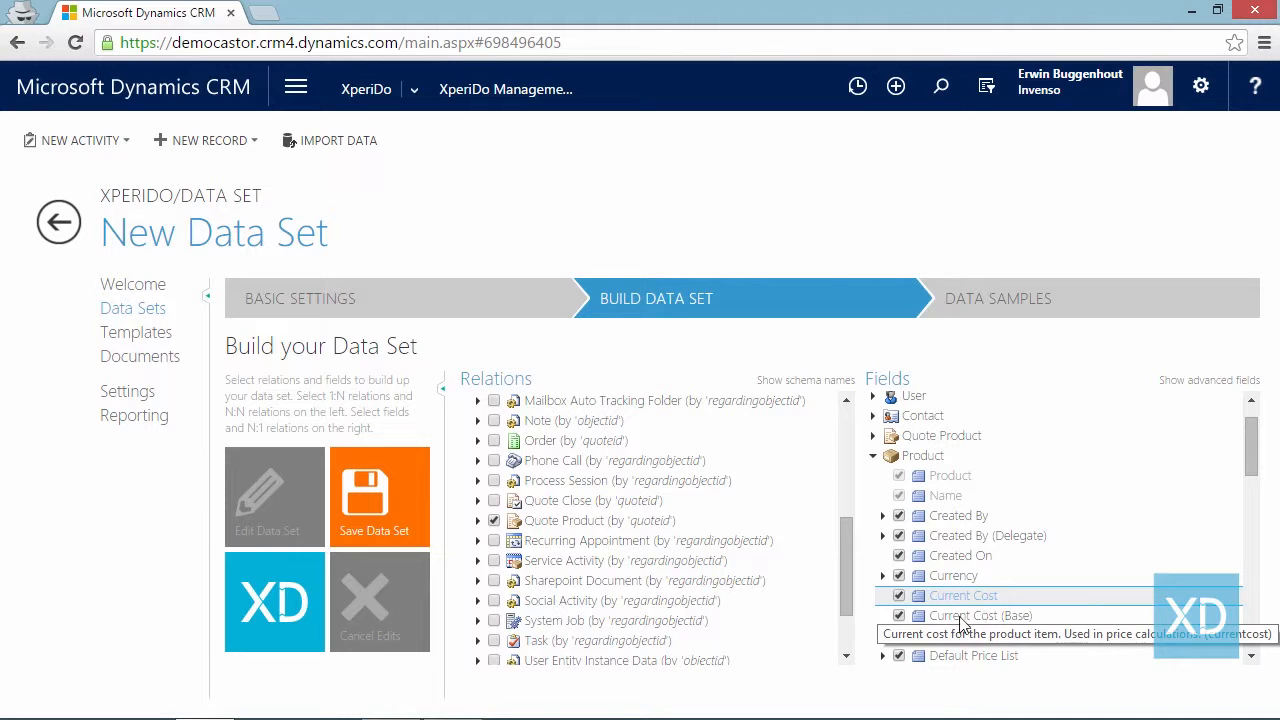
Save the data set and proceed to the Data Samples stage.
{"action": "left_click", "coordinate": [398, 512]}
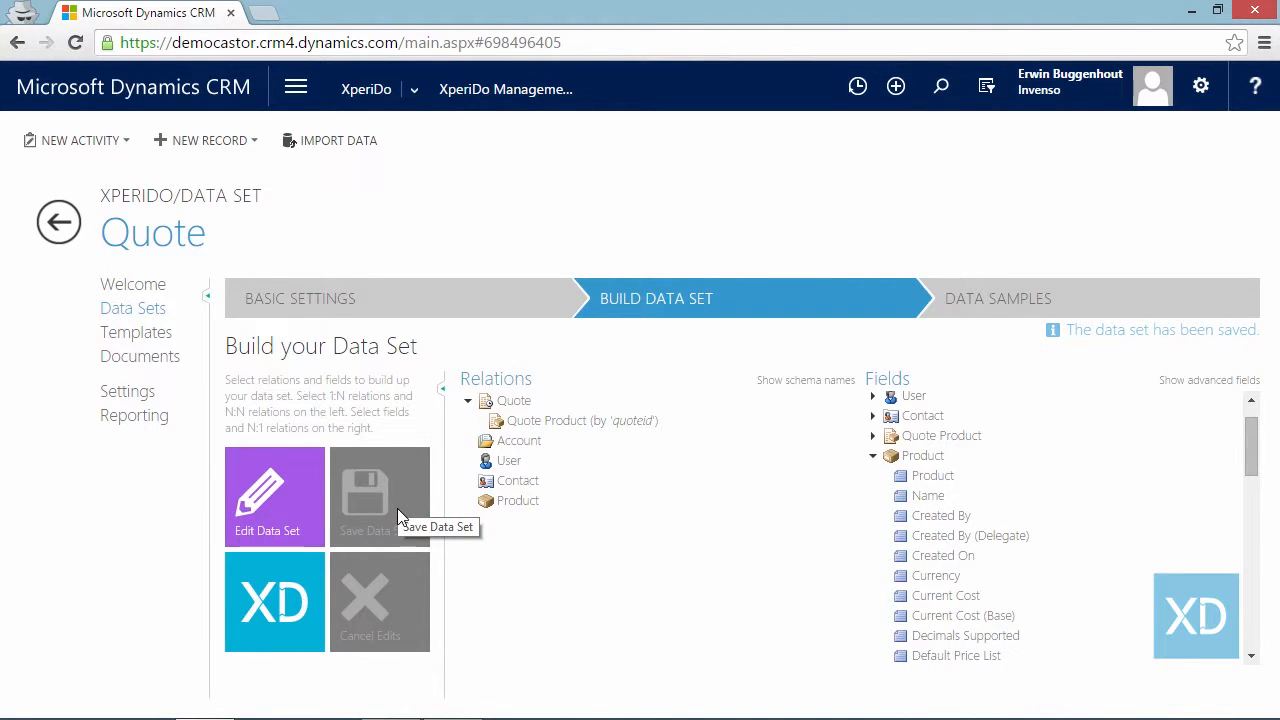
{"action": "scroll", "coordinate": [1250, 420], "scroll_direction": "up", "scroll_amount": 1}
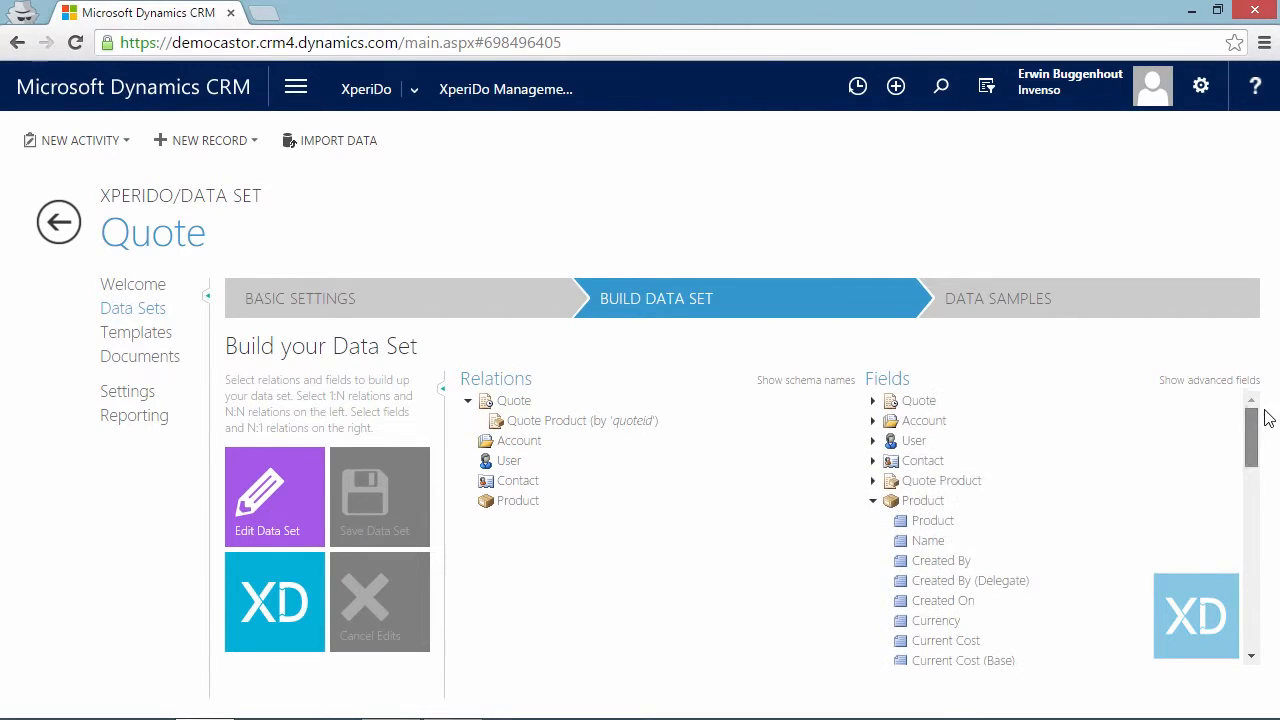
{"action": "left_click", "coordinate": [1085, 307]}
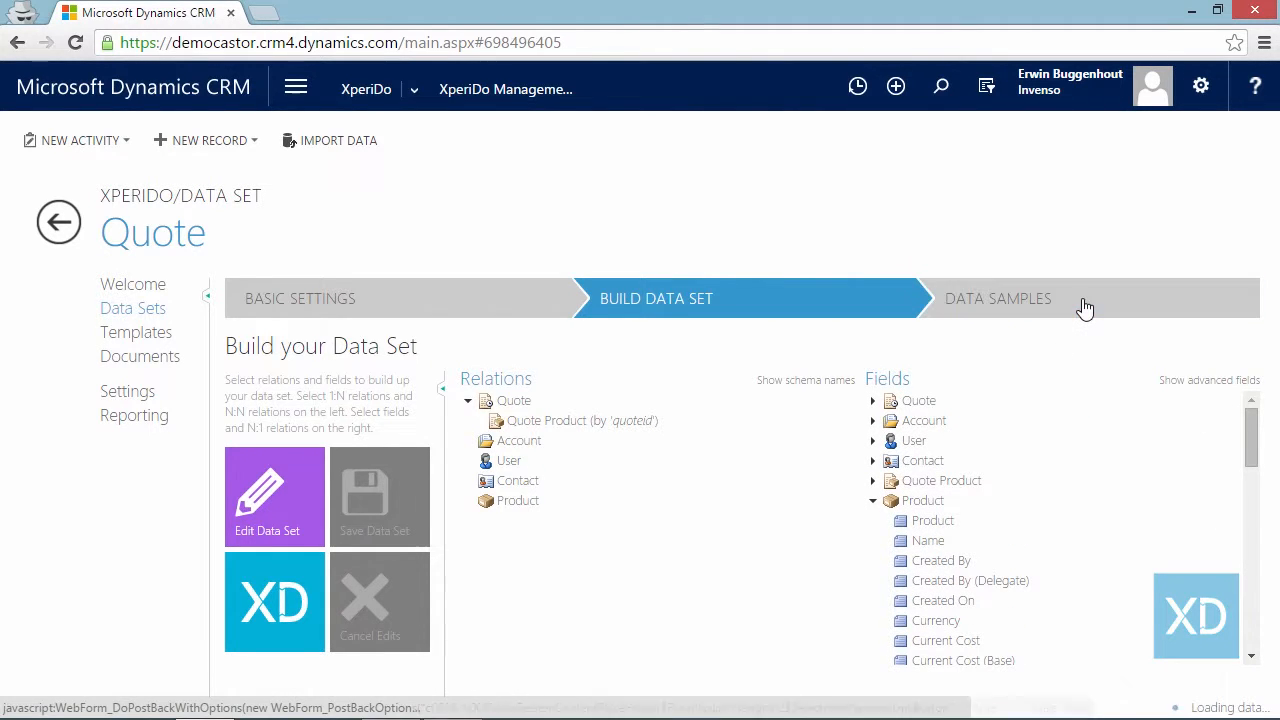